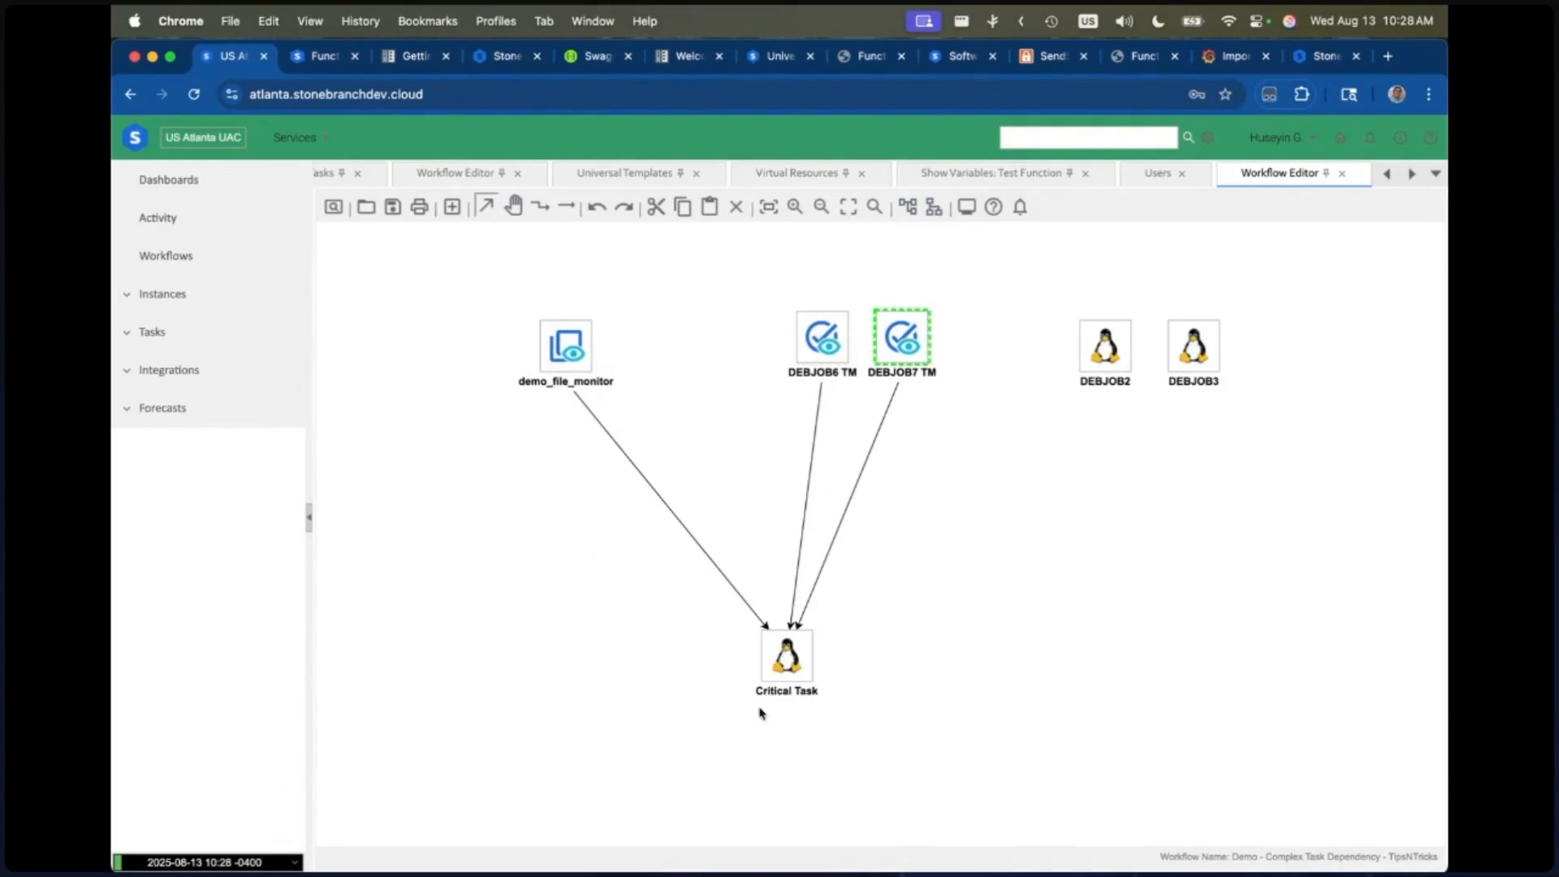
{"action": "mouse_move", "coordinate": [775, 679]}
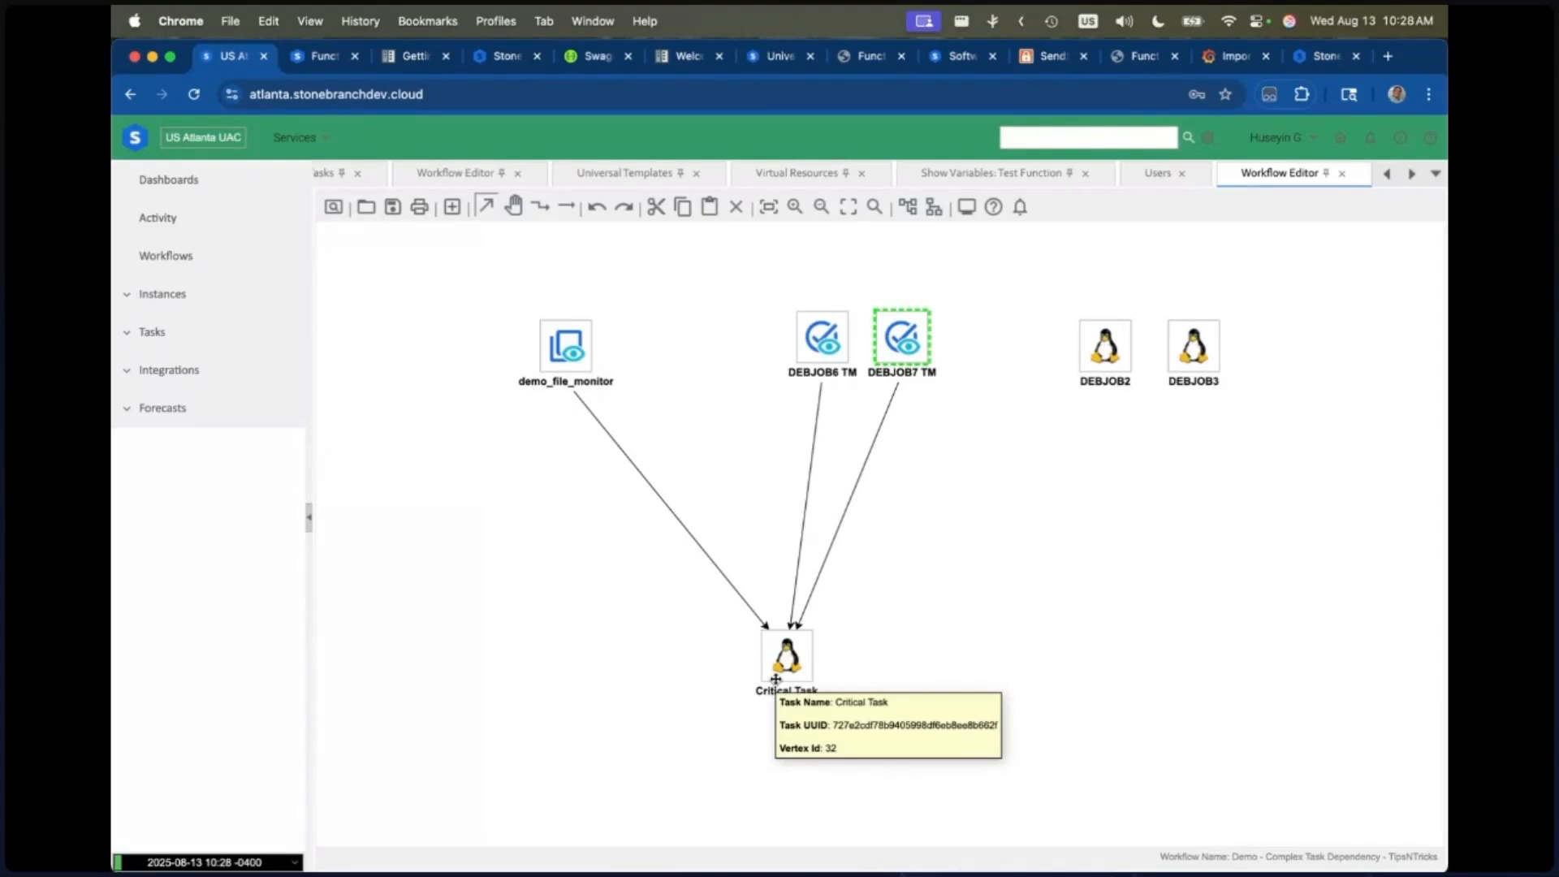
{"action": "left_click", "coordinate": [560, 343]}
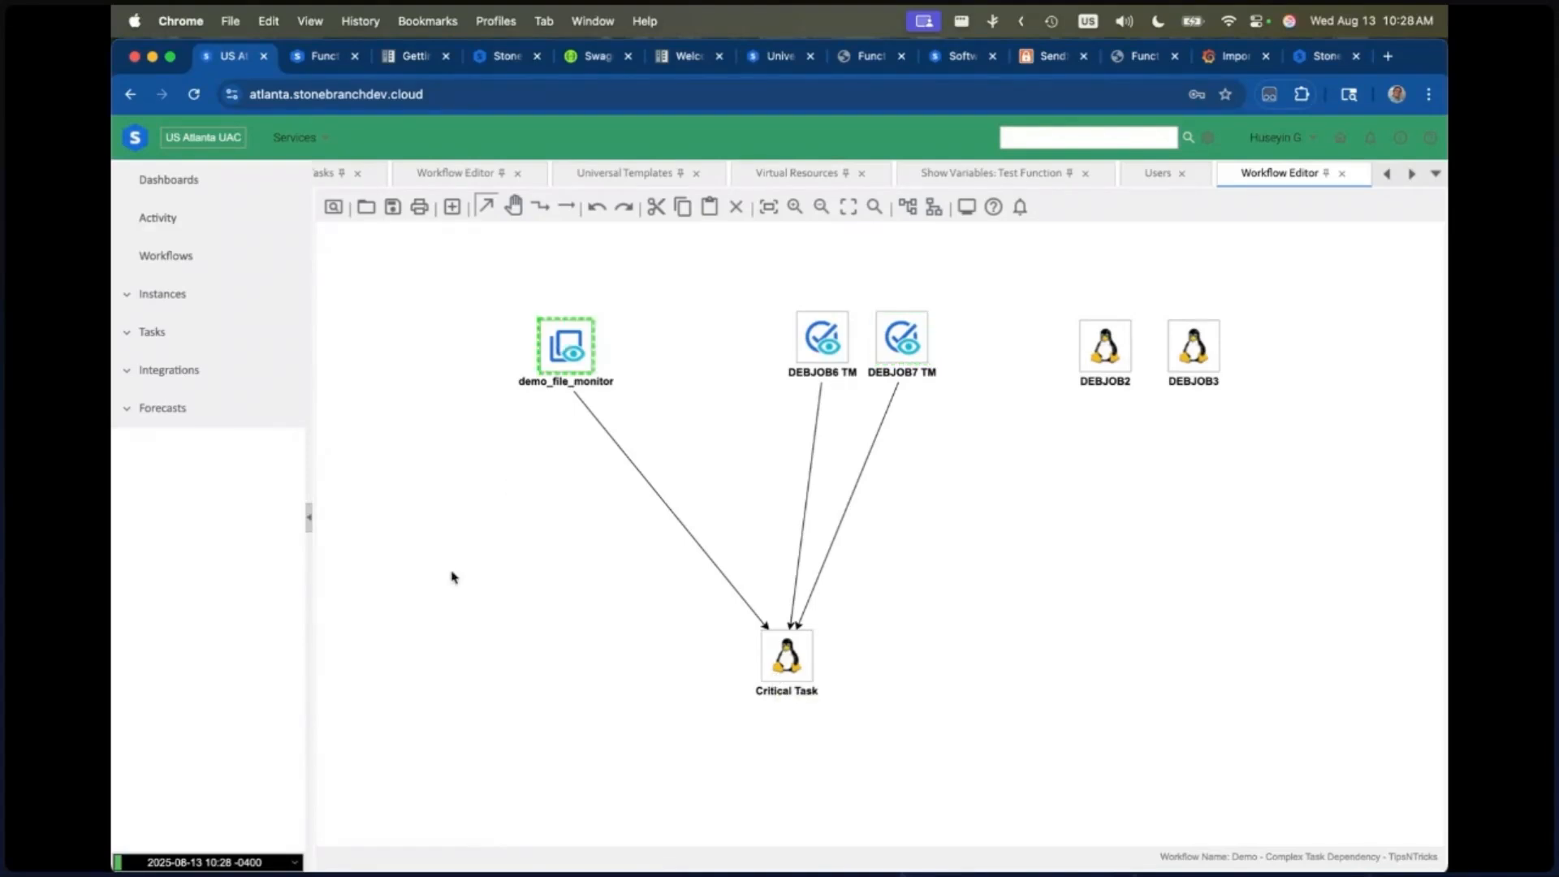
{"action": "left_click", "coordinate": [825, 334]}
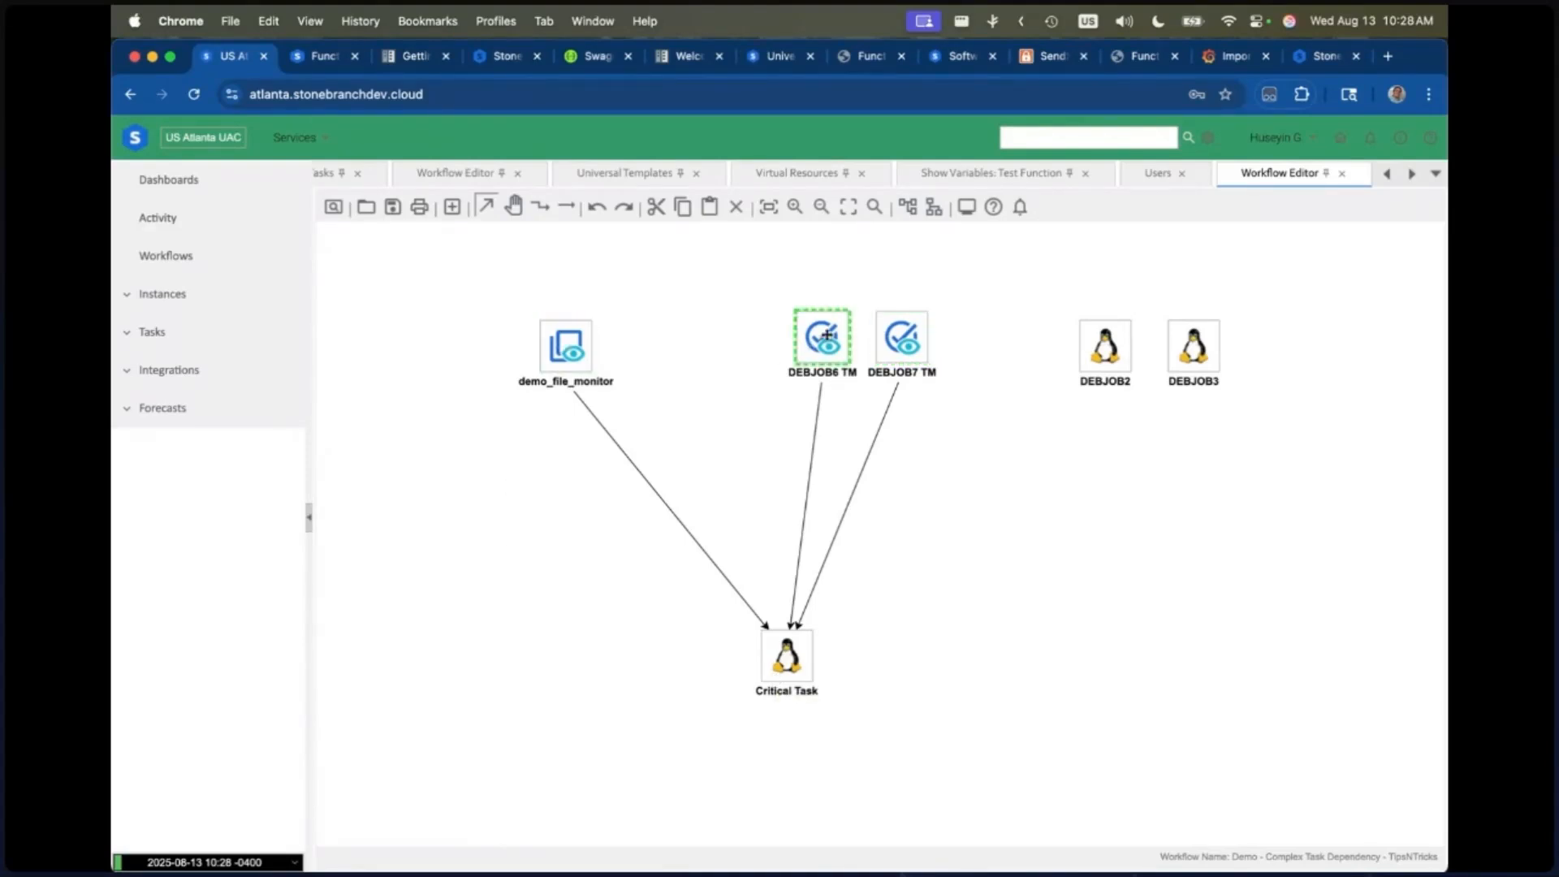
{"action": "left_click", "coordinate": [924, 336]}
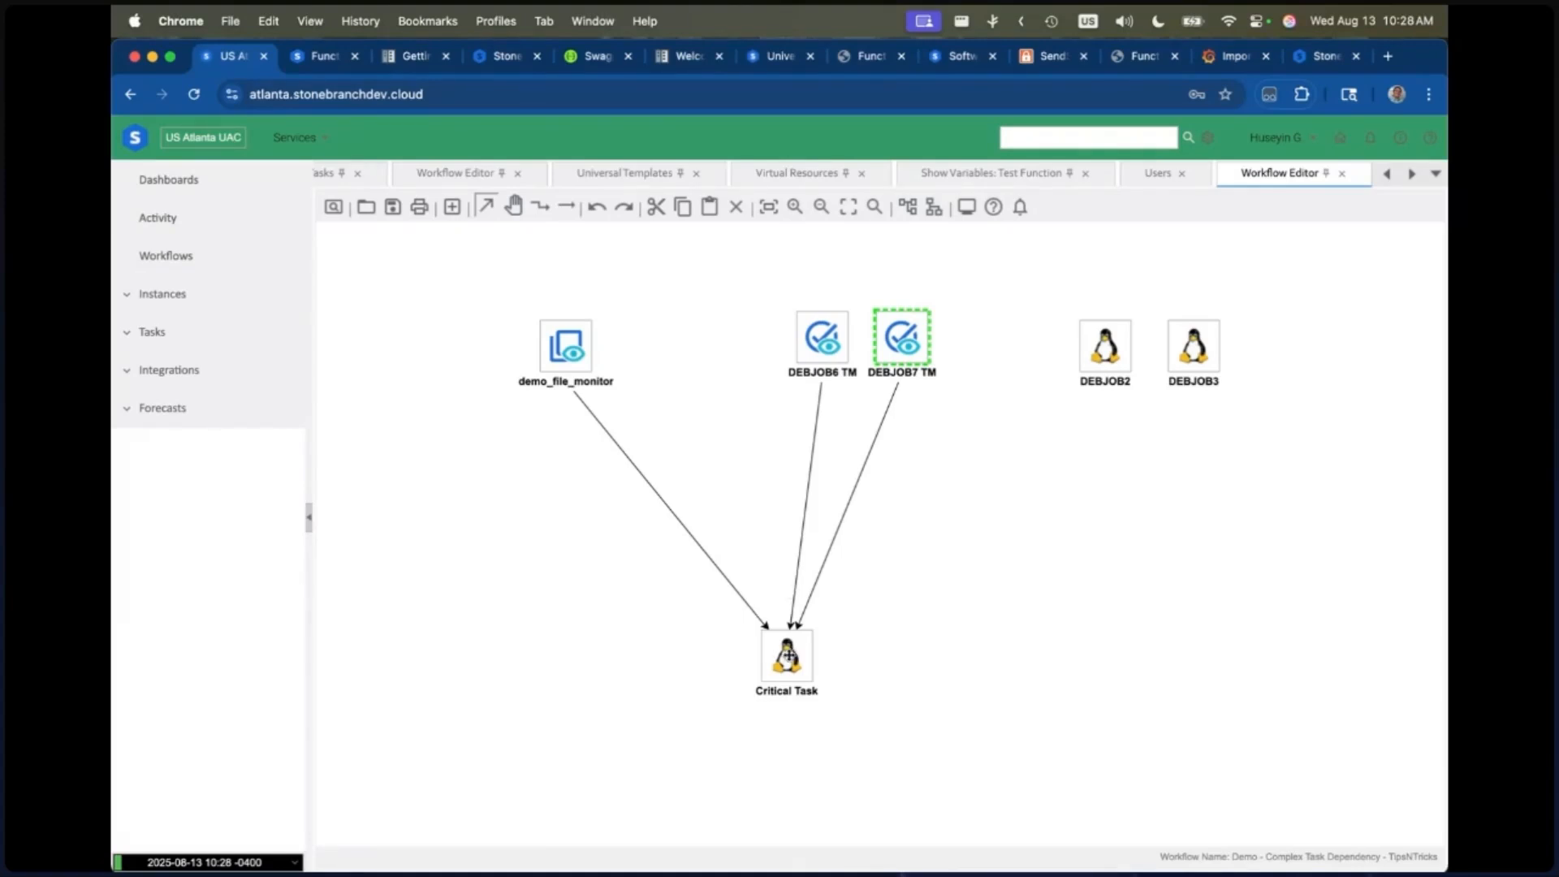
Step: Review the condition expression of Critical Task and close it without changes
{"action": "right_click", "coordinate": [787, 655]}
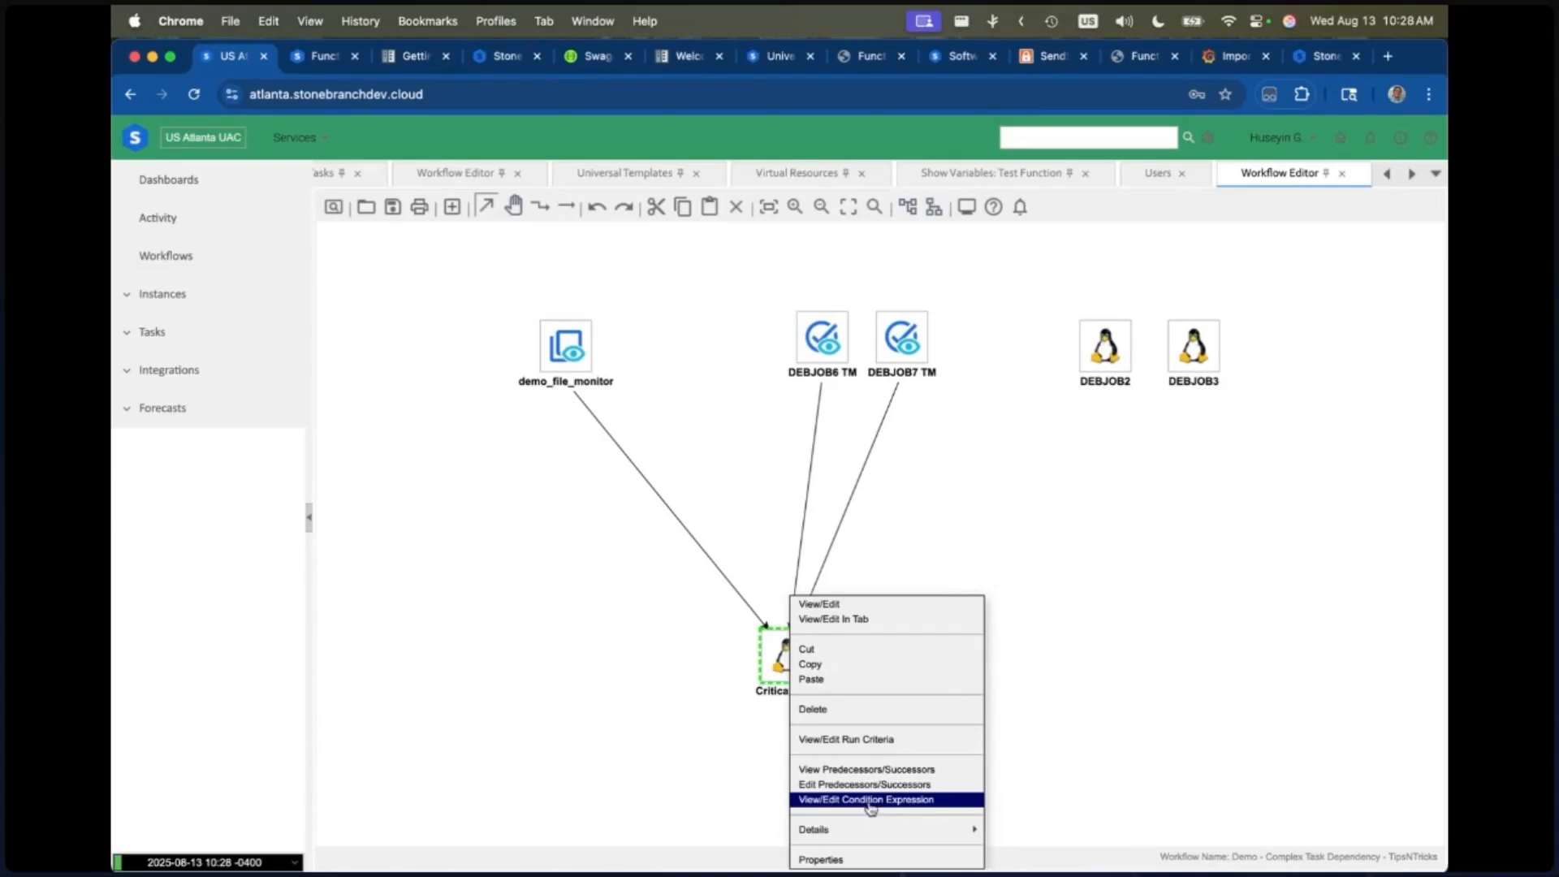
{"action": "left_click", "coordinate": [915, 806]}
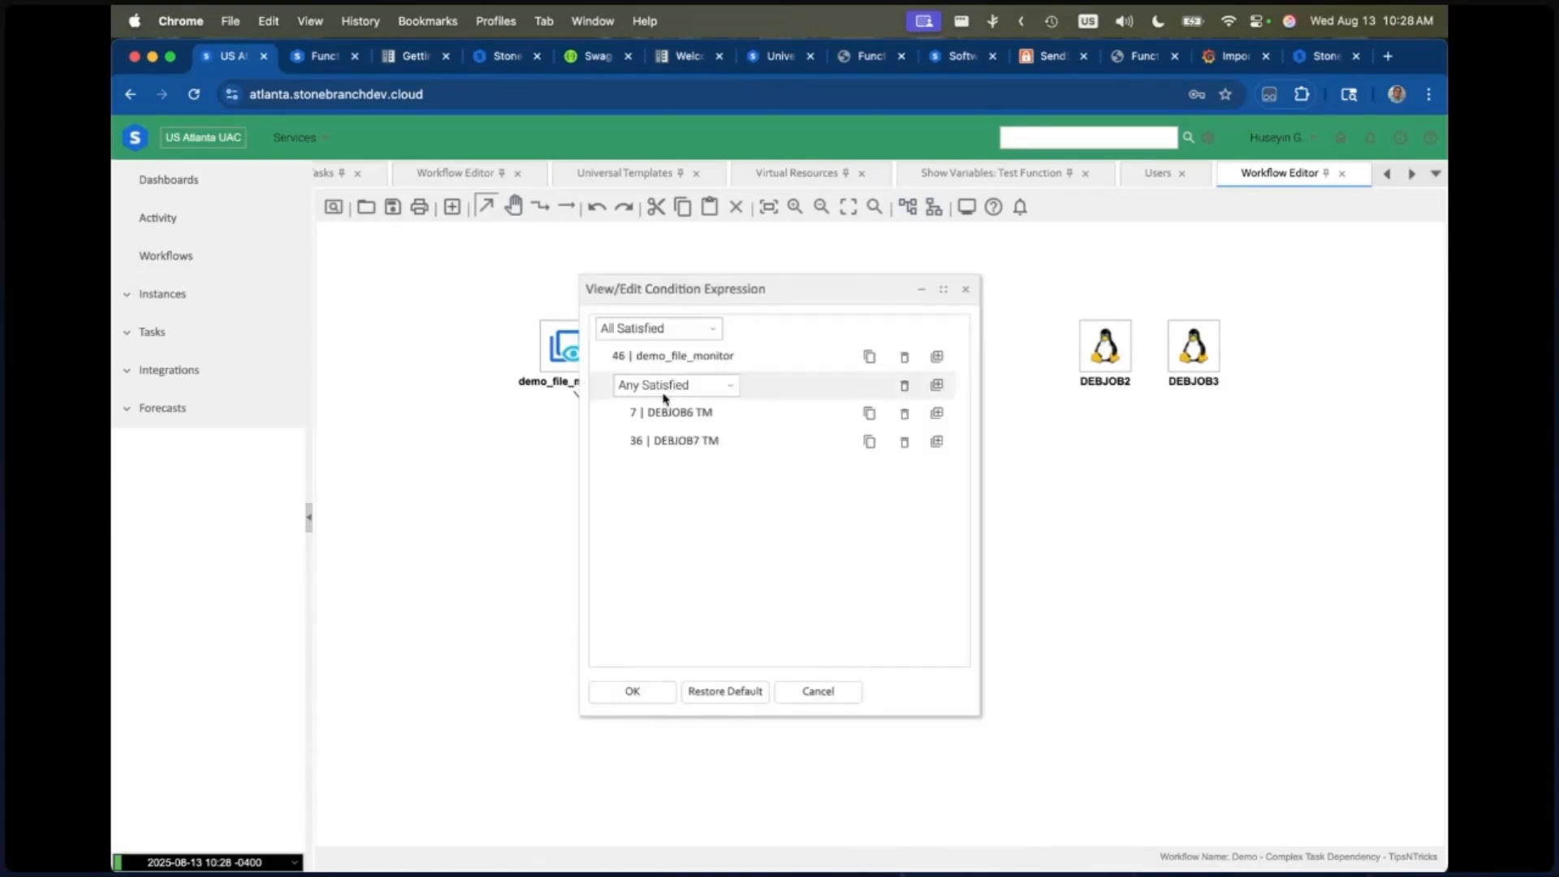
{"action": "left_click", "coordinate": [653, 331]}
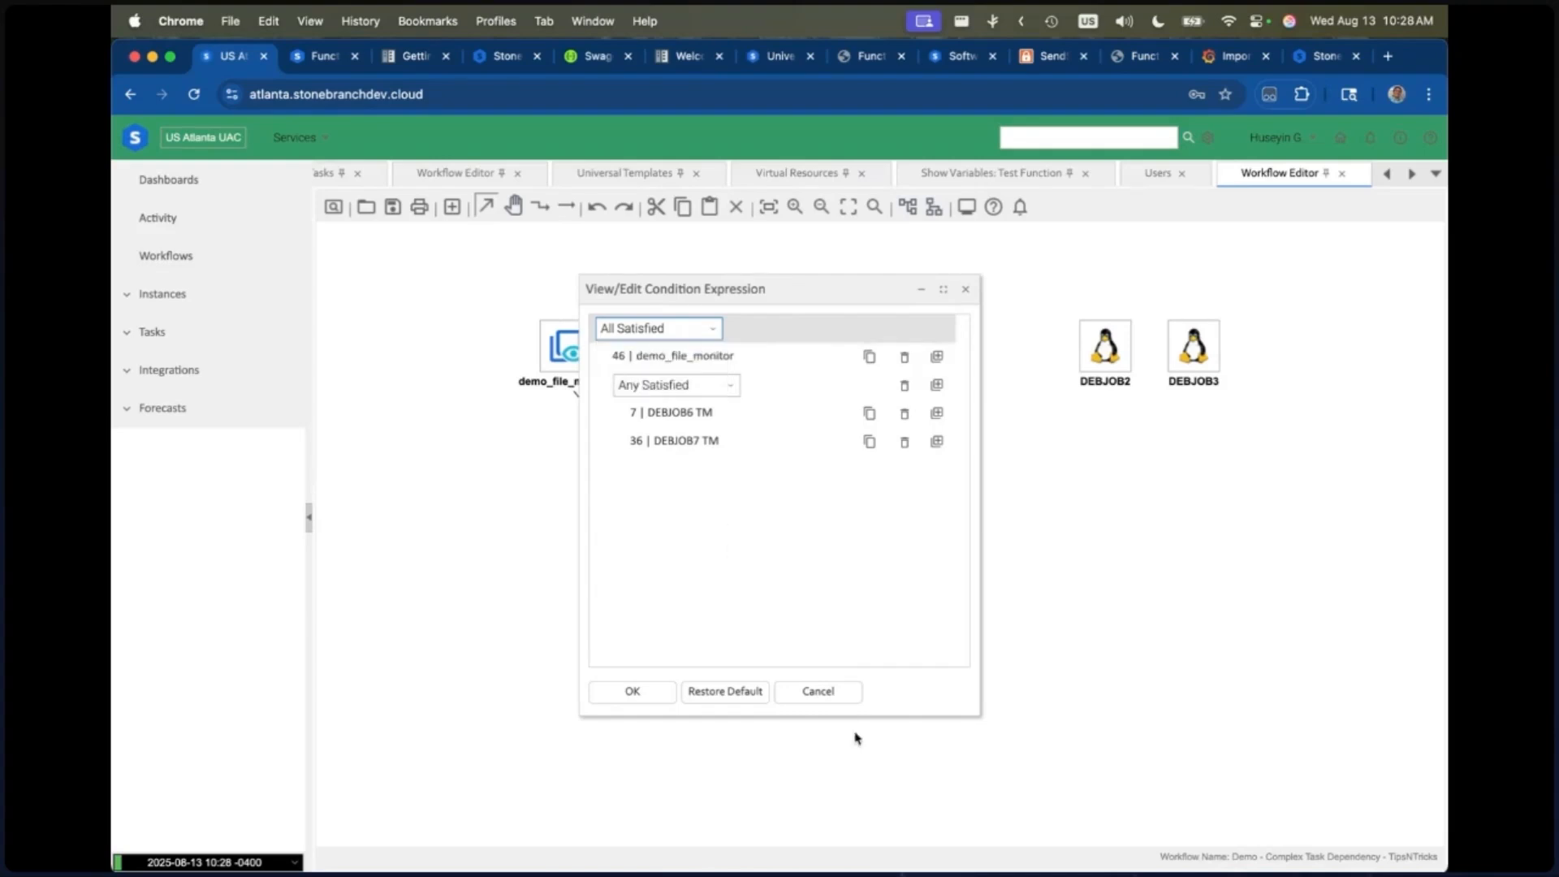
{"action": "left_click", "coordinate": [820, 691]}
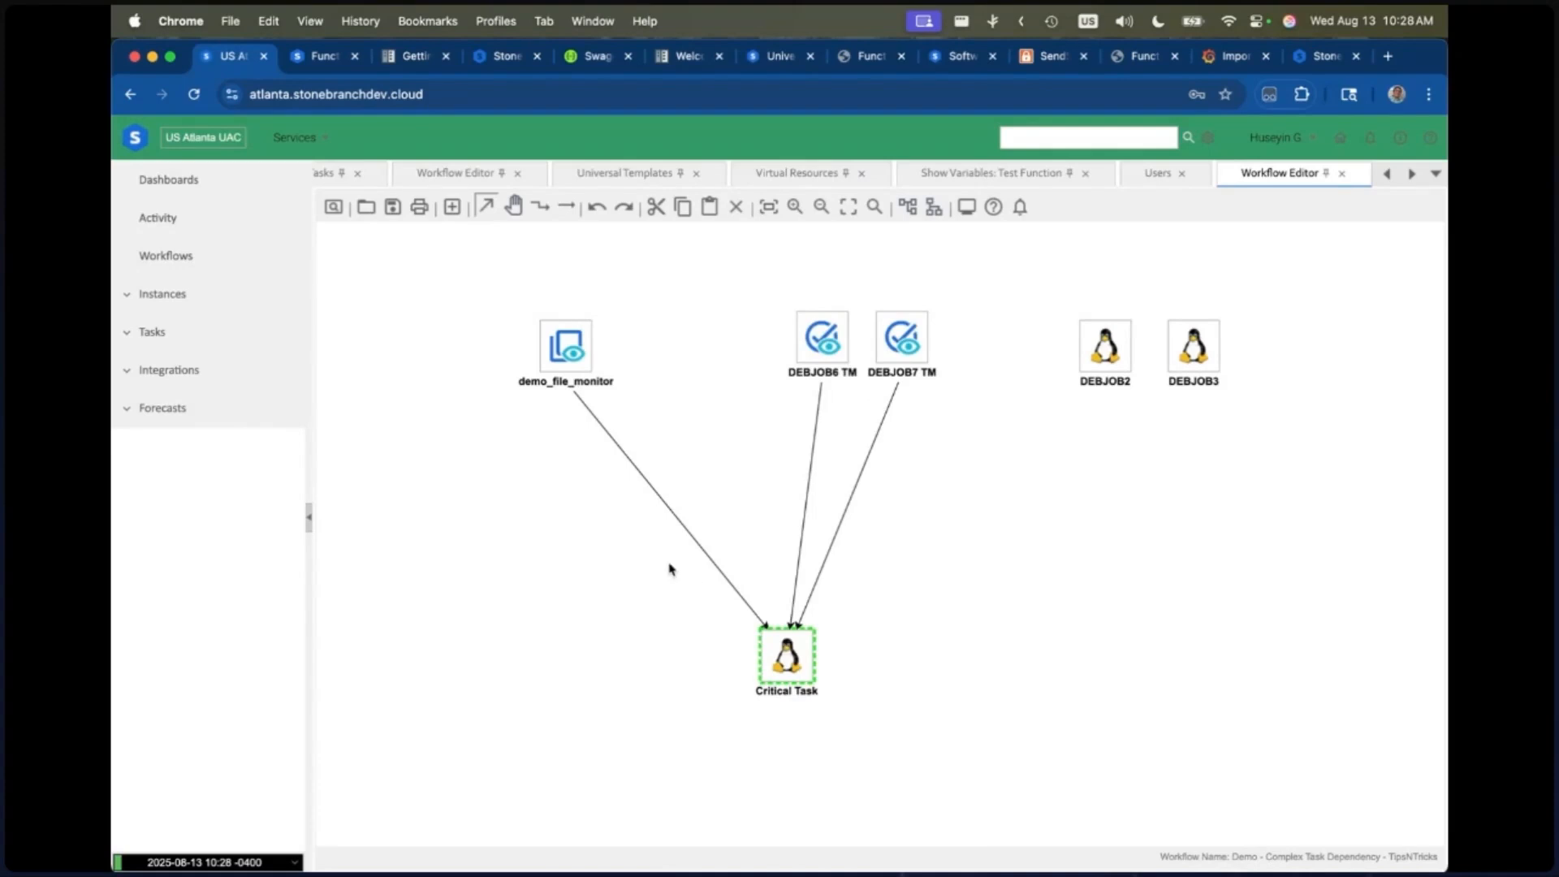
{"action": "mouse_move", "coordinate": [787, 670]}
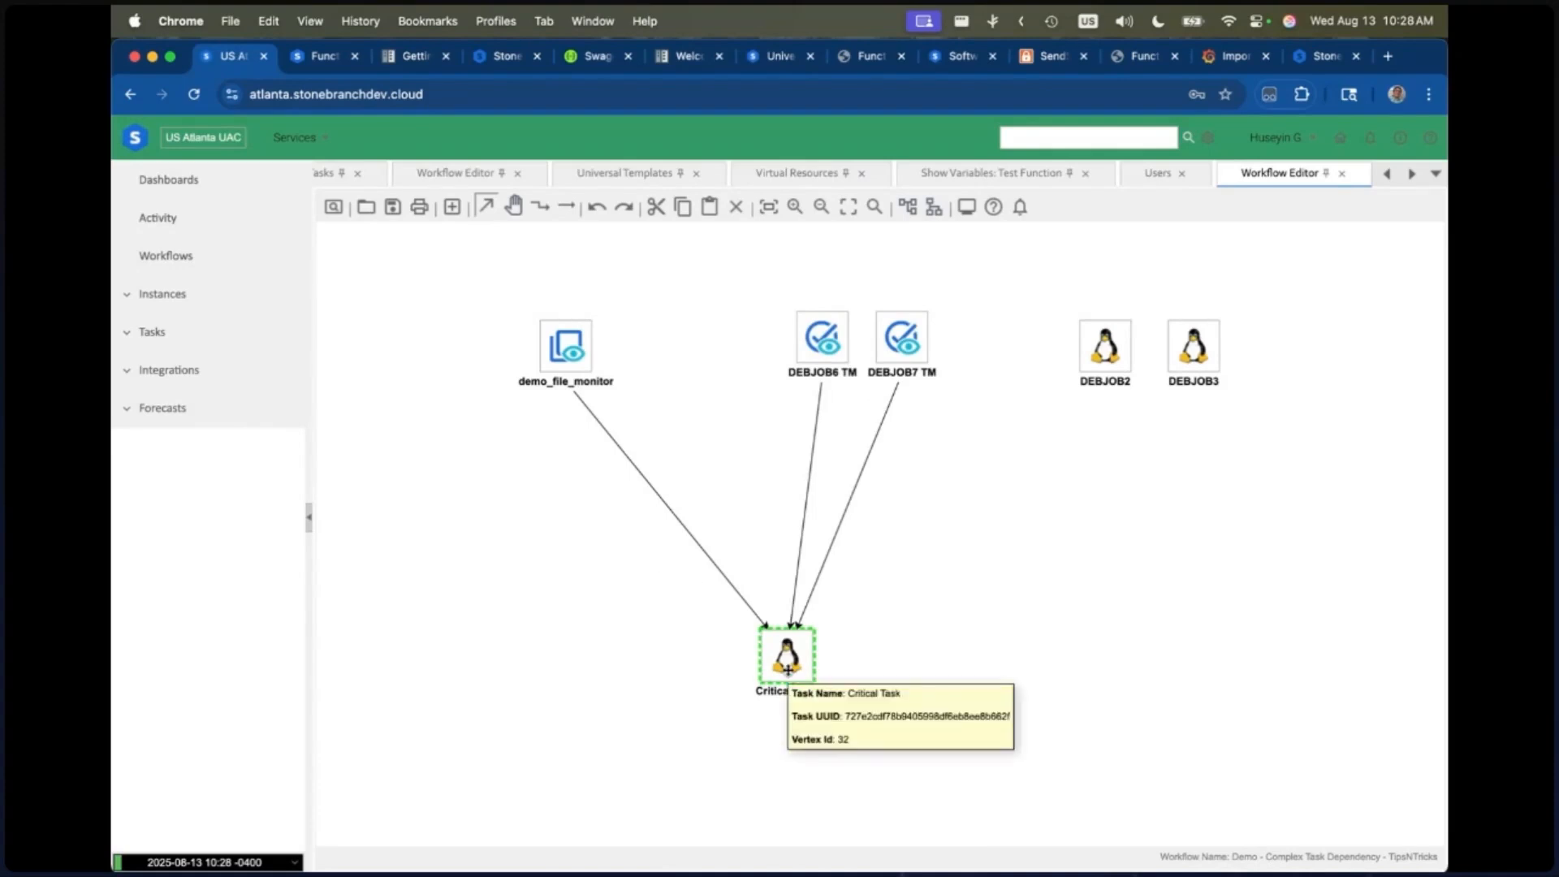
{"action": "left_click", "coordinate": [553, 325]}
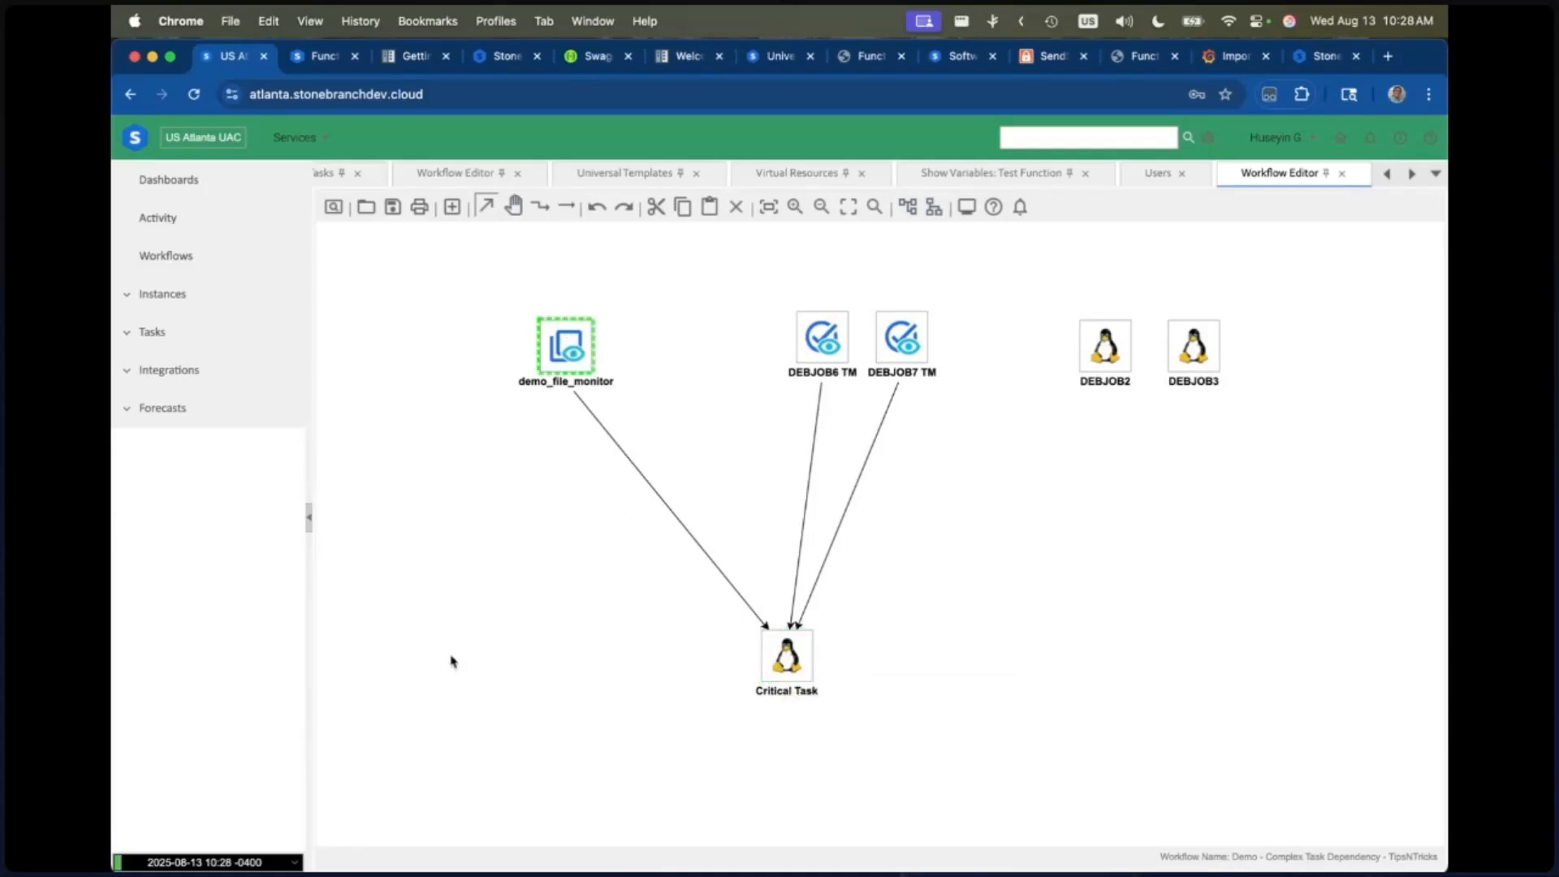
{"action": "left_click", "coordinate": [823, 346]}
{"action": "left_click", "coordinate": [900, 343]}
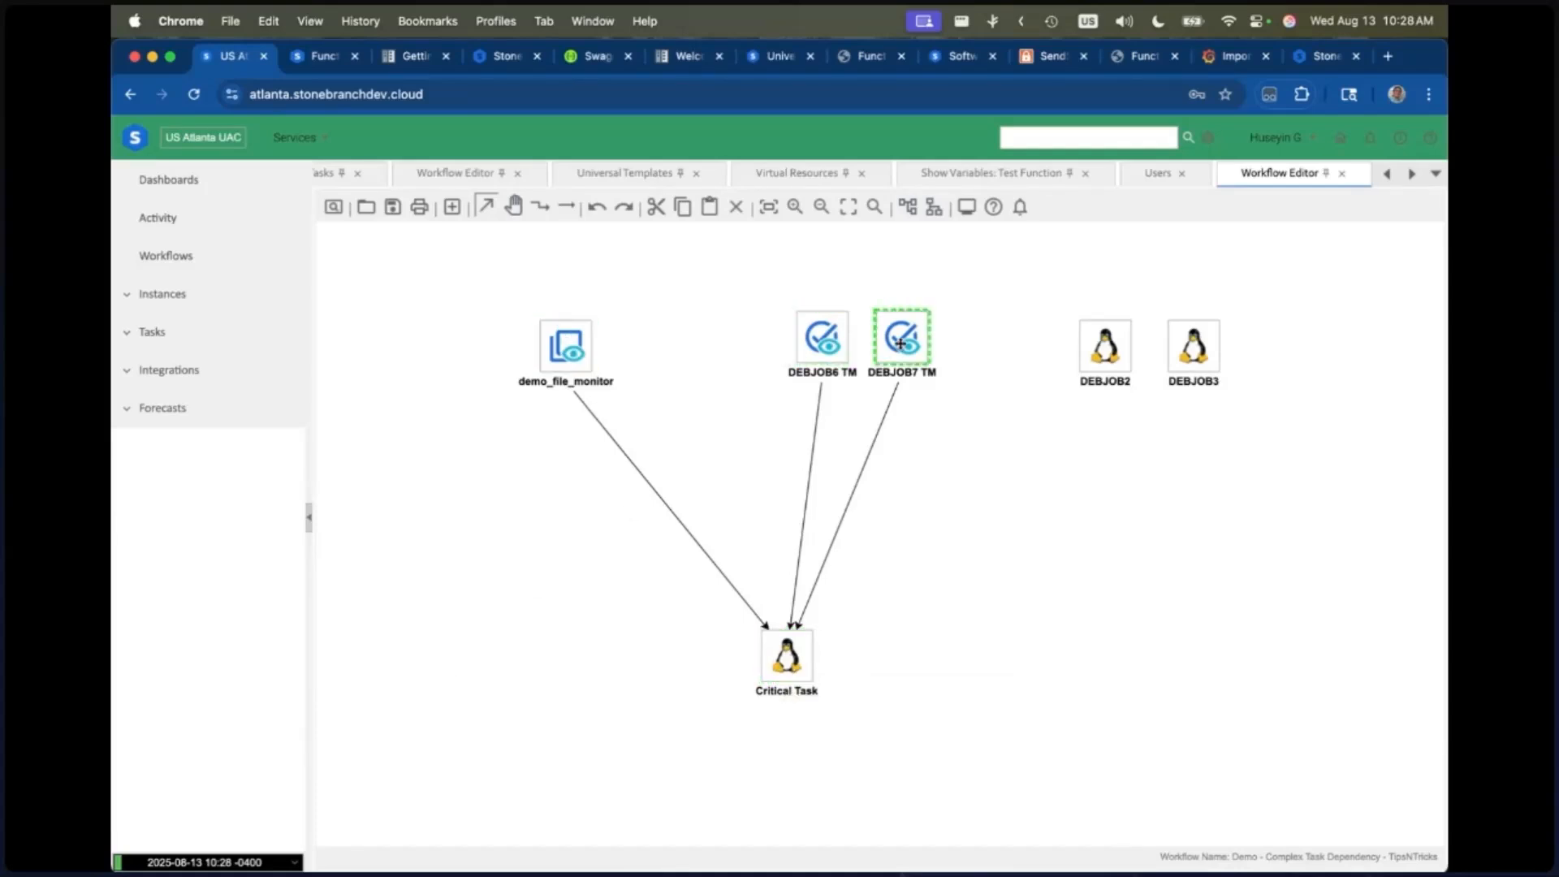
{"action": "left_click", "coordinate": [825, 344]}
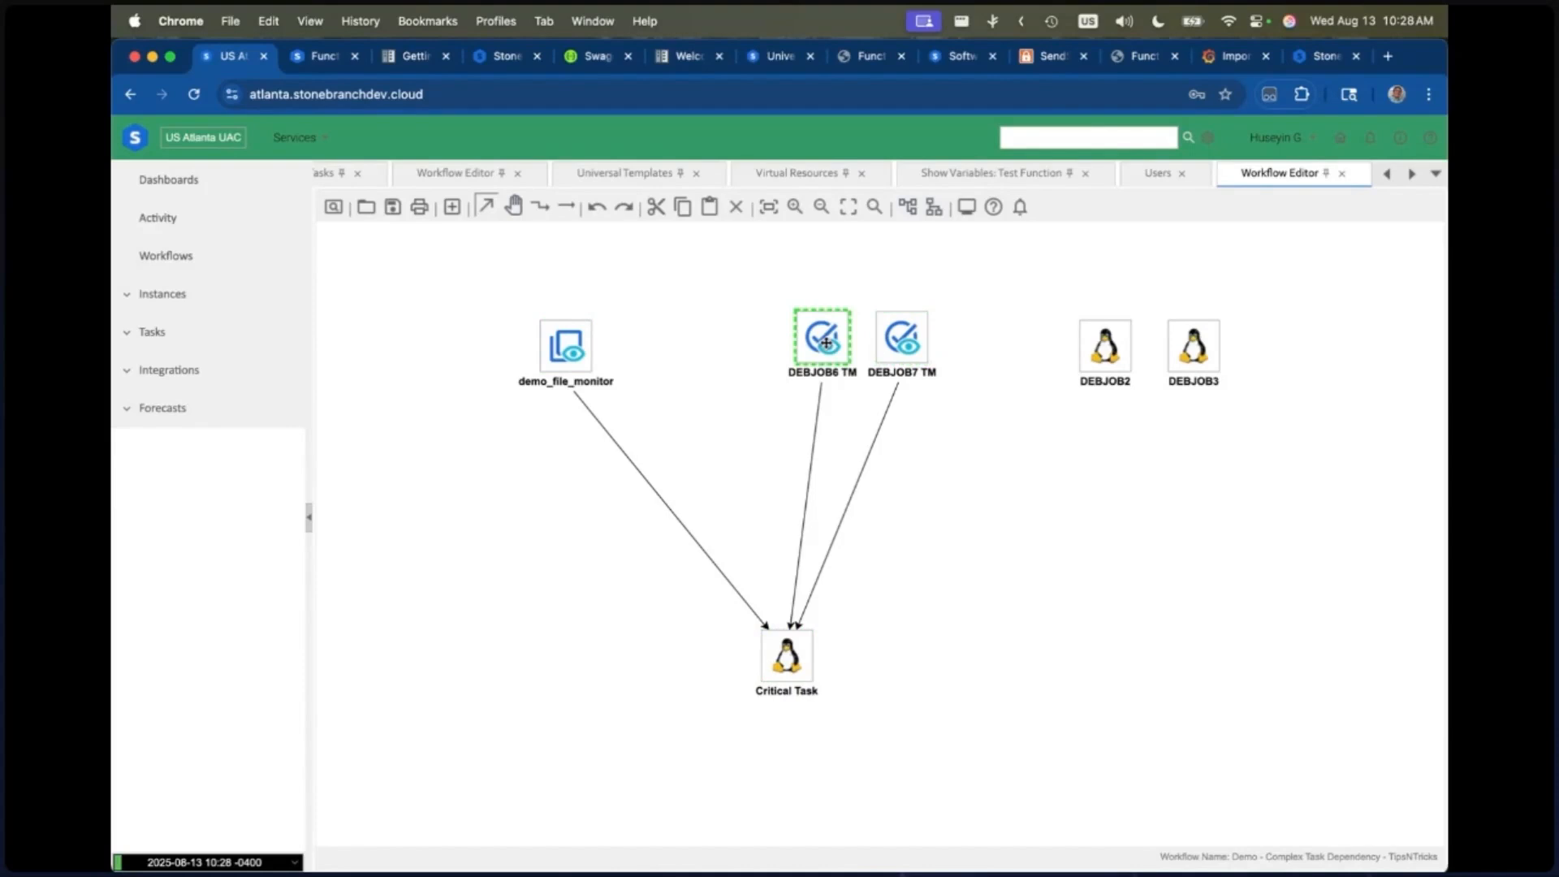
{"action": "left_click", "coordinate": [892, 338]}
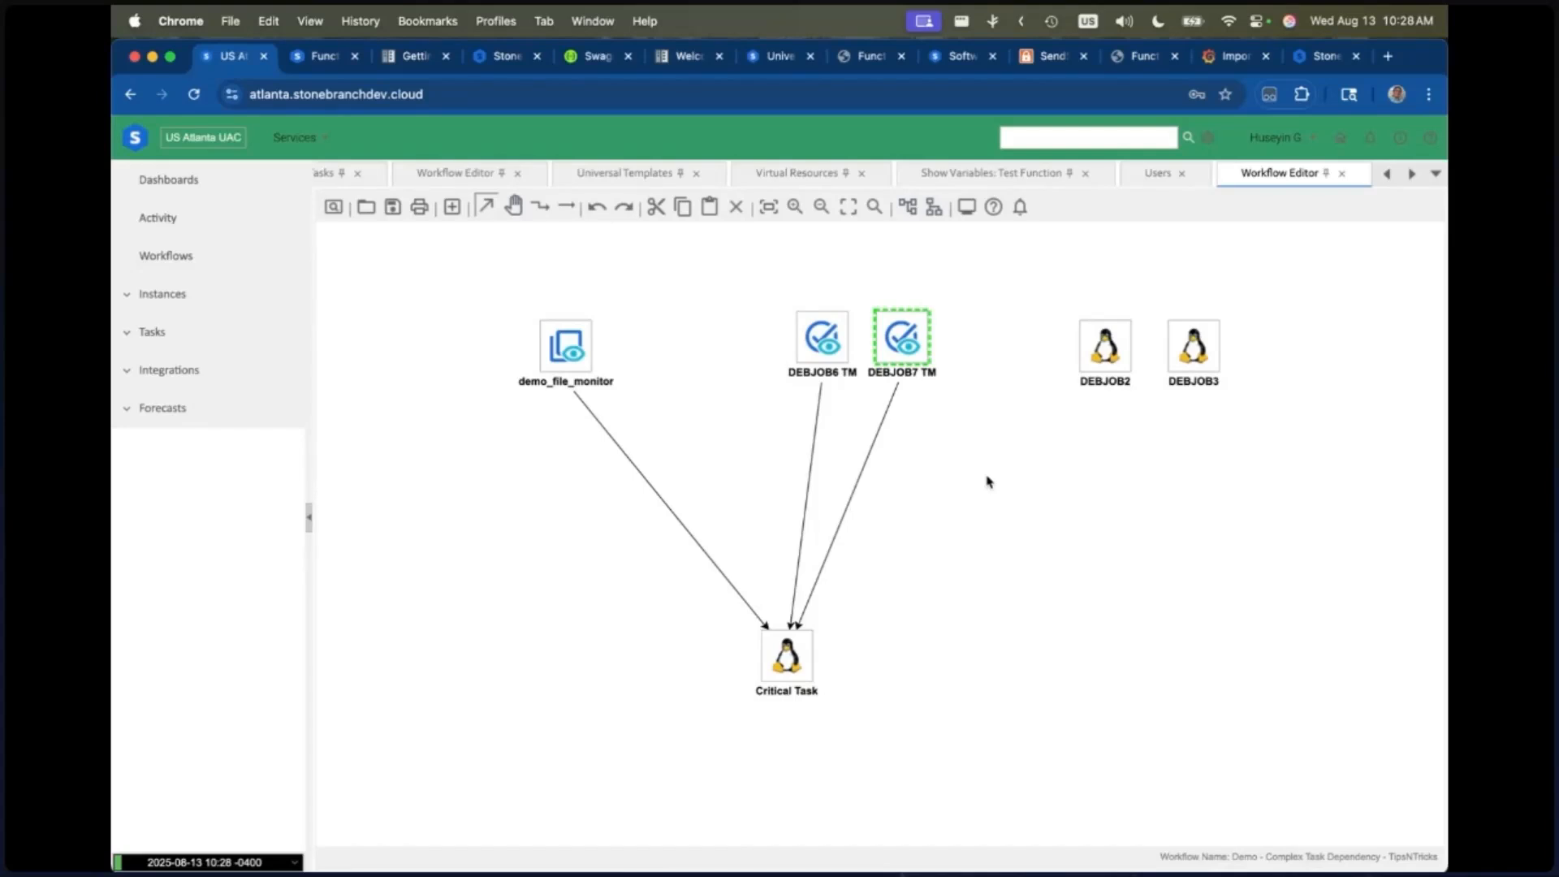
Step: Examine the time scope and monitored status settings of the DEBJOB6 TM task monitor, and close its details
{"action": "double_click", "coordinate": [840, 344]}
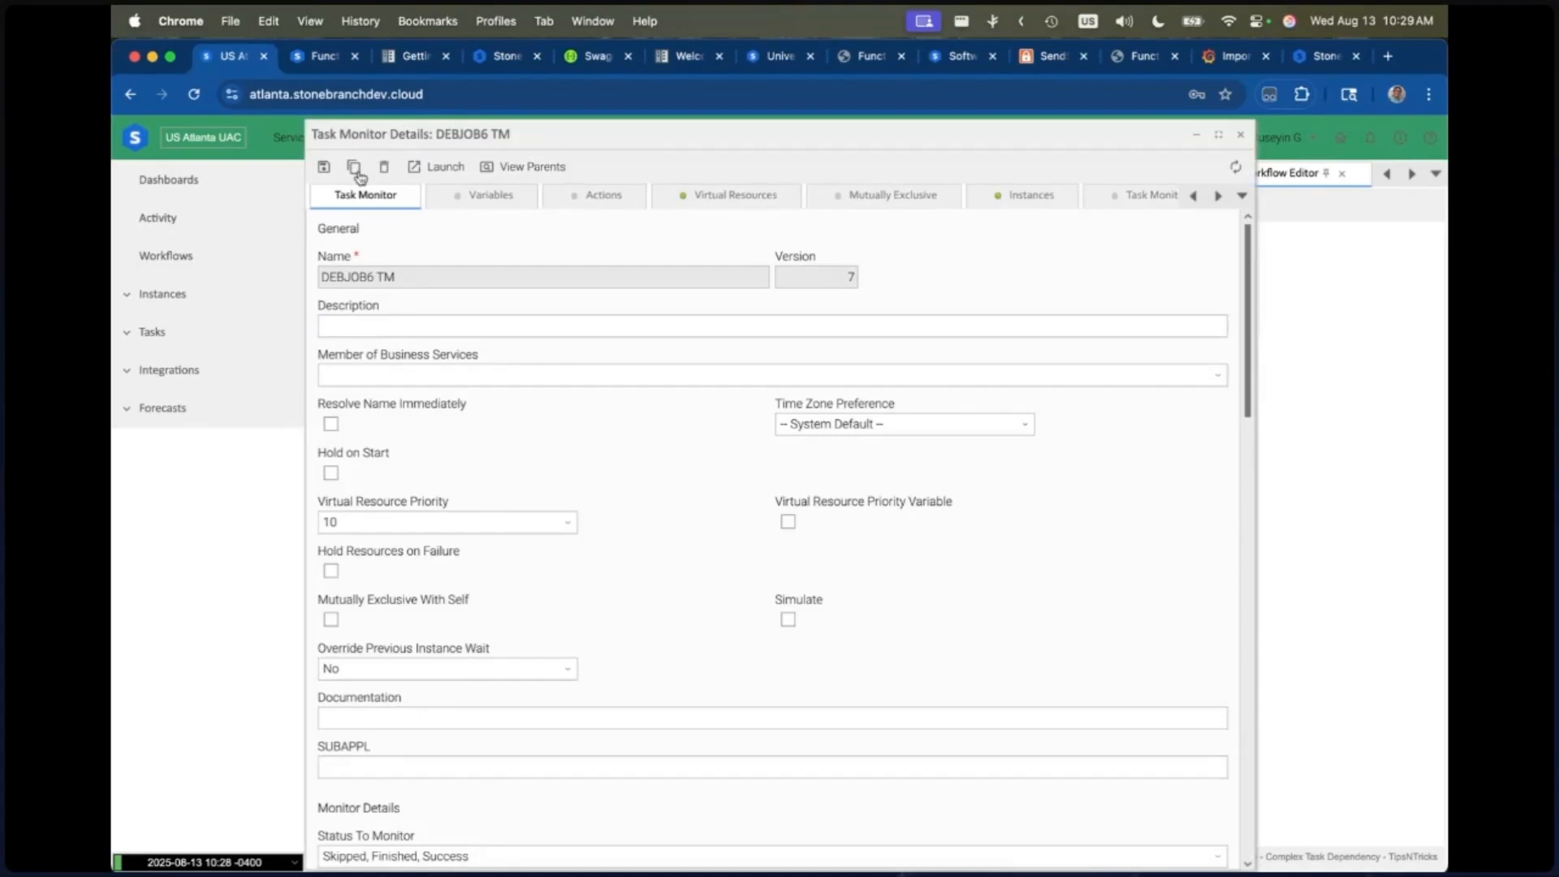
{"action": "scroll", "coordinate": [641, 532], "scroll_direction": "down", "scroll_amount": 10}
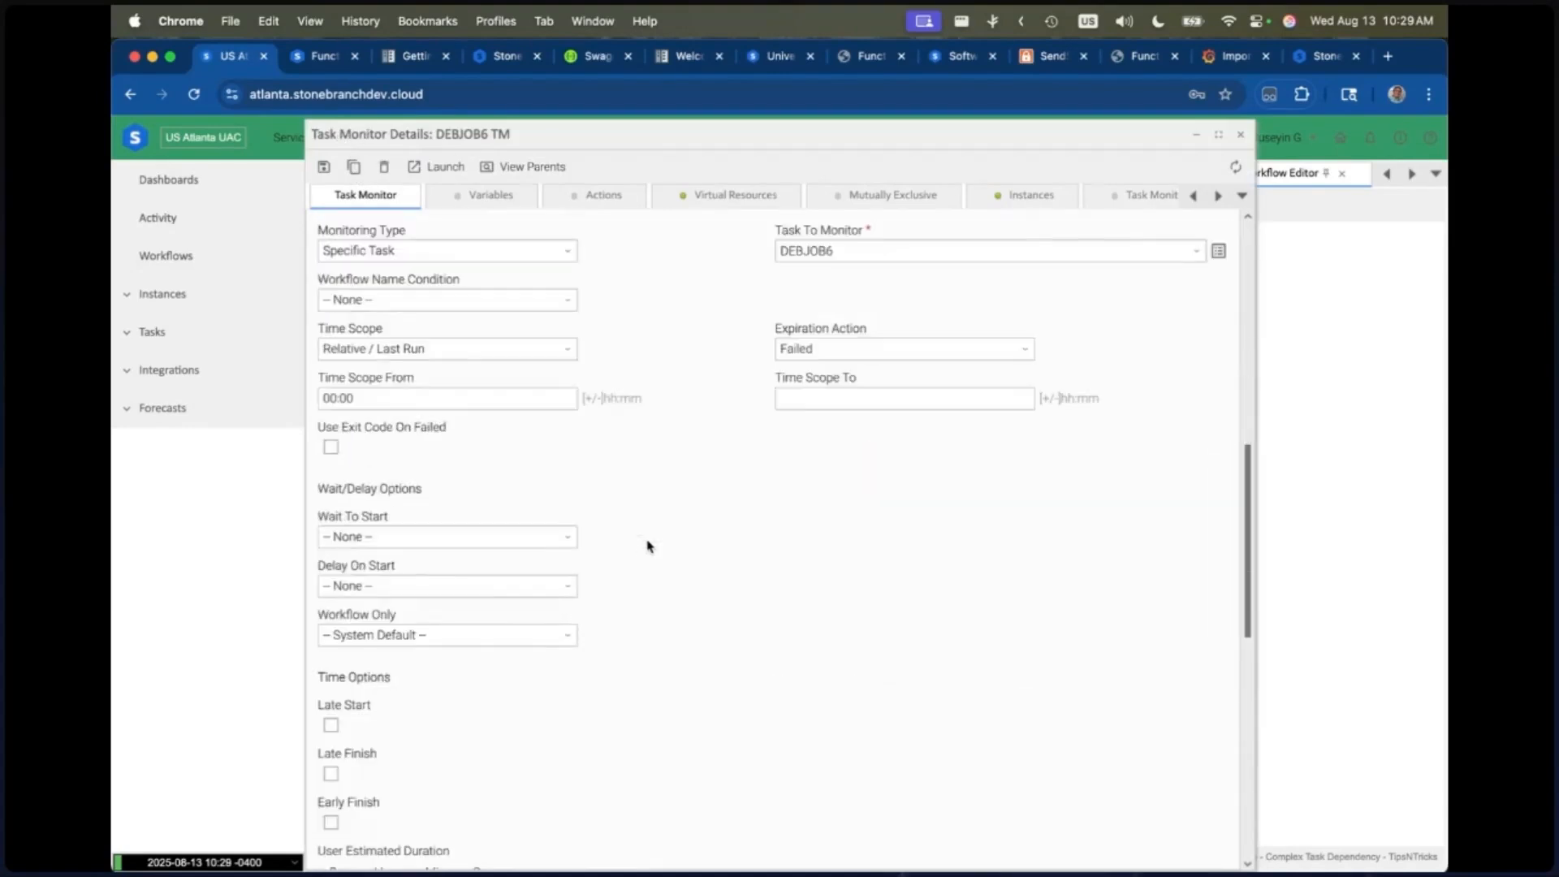
{"action": "left_click_drag", "start_coordinate": [374, 398], "coordinate": [303, 401]}
{"action": "left_click", "coordinate": [376, 399]}
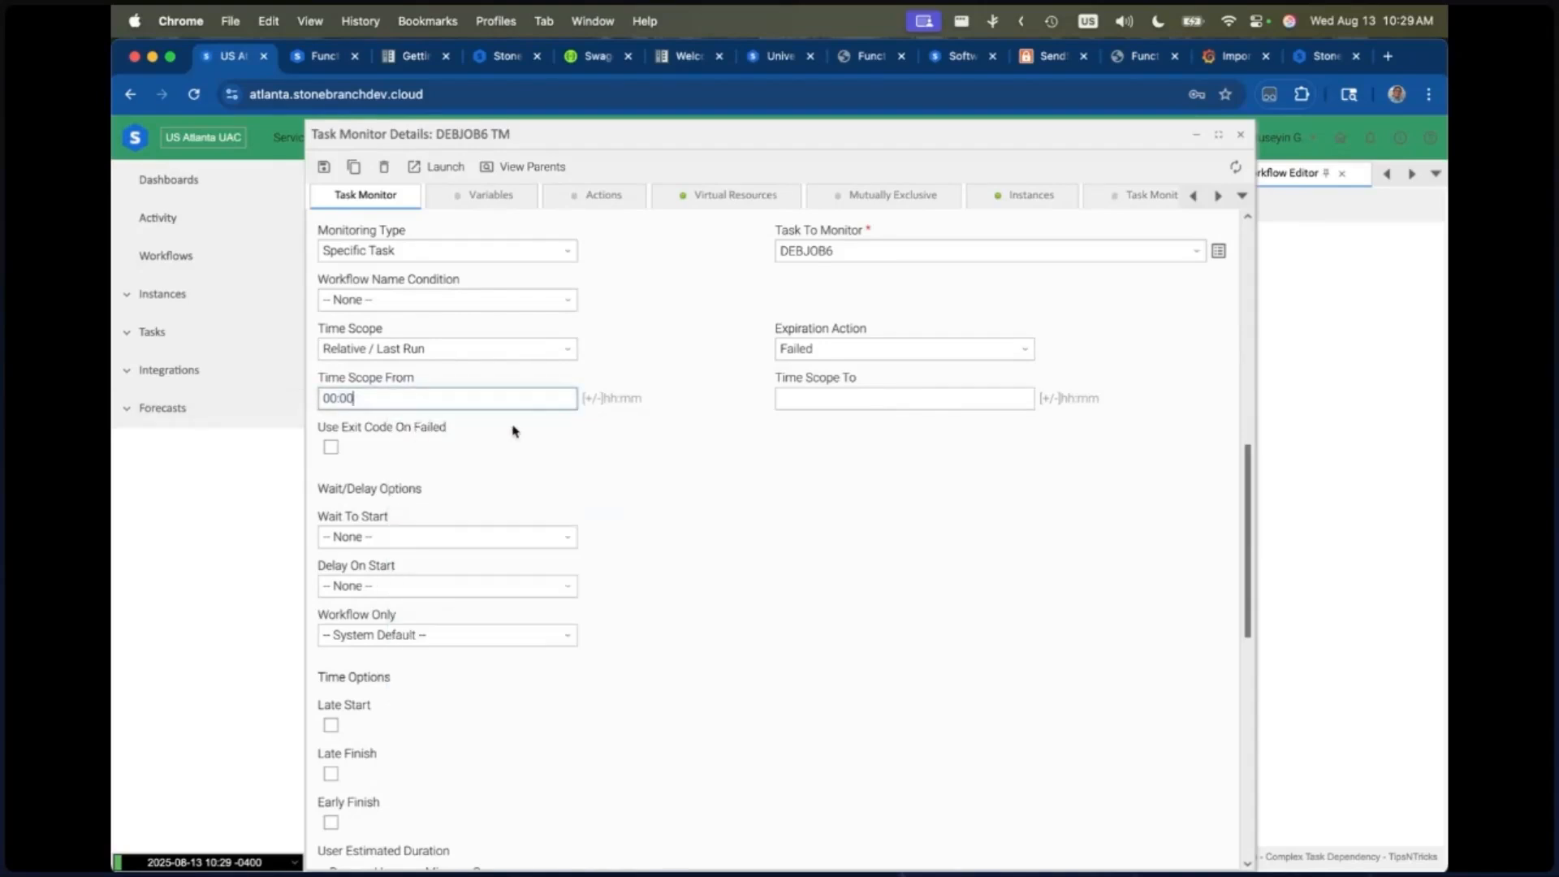
{"action": "left_click", "coordinate": [826, 402]}
{"action": "scroll", "coordinate": [803, 398], "scroll_direction": "up", "scroll_amount": 3}
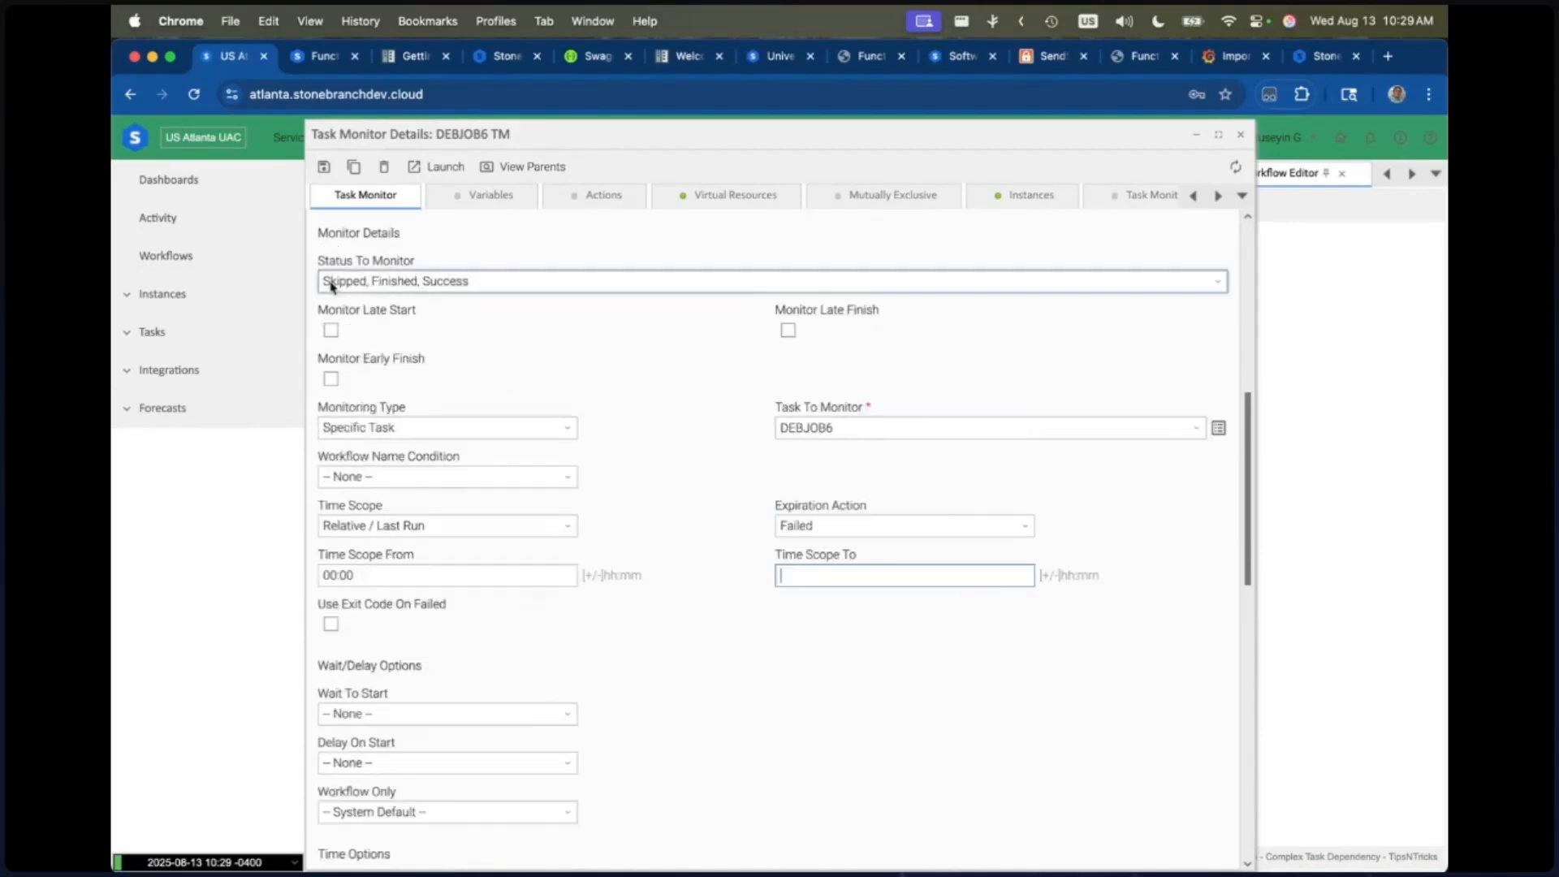
{"action": "left_click", "coordinate": [1240, 134]}
{"action": "left_click", "coordinate": [913, 341]}
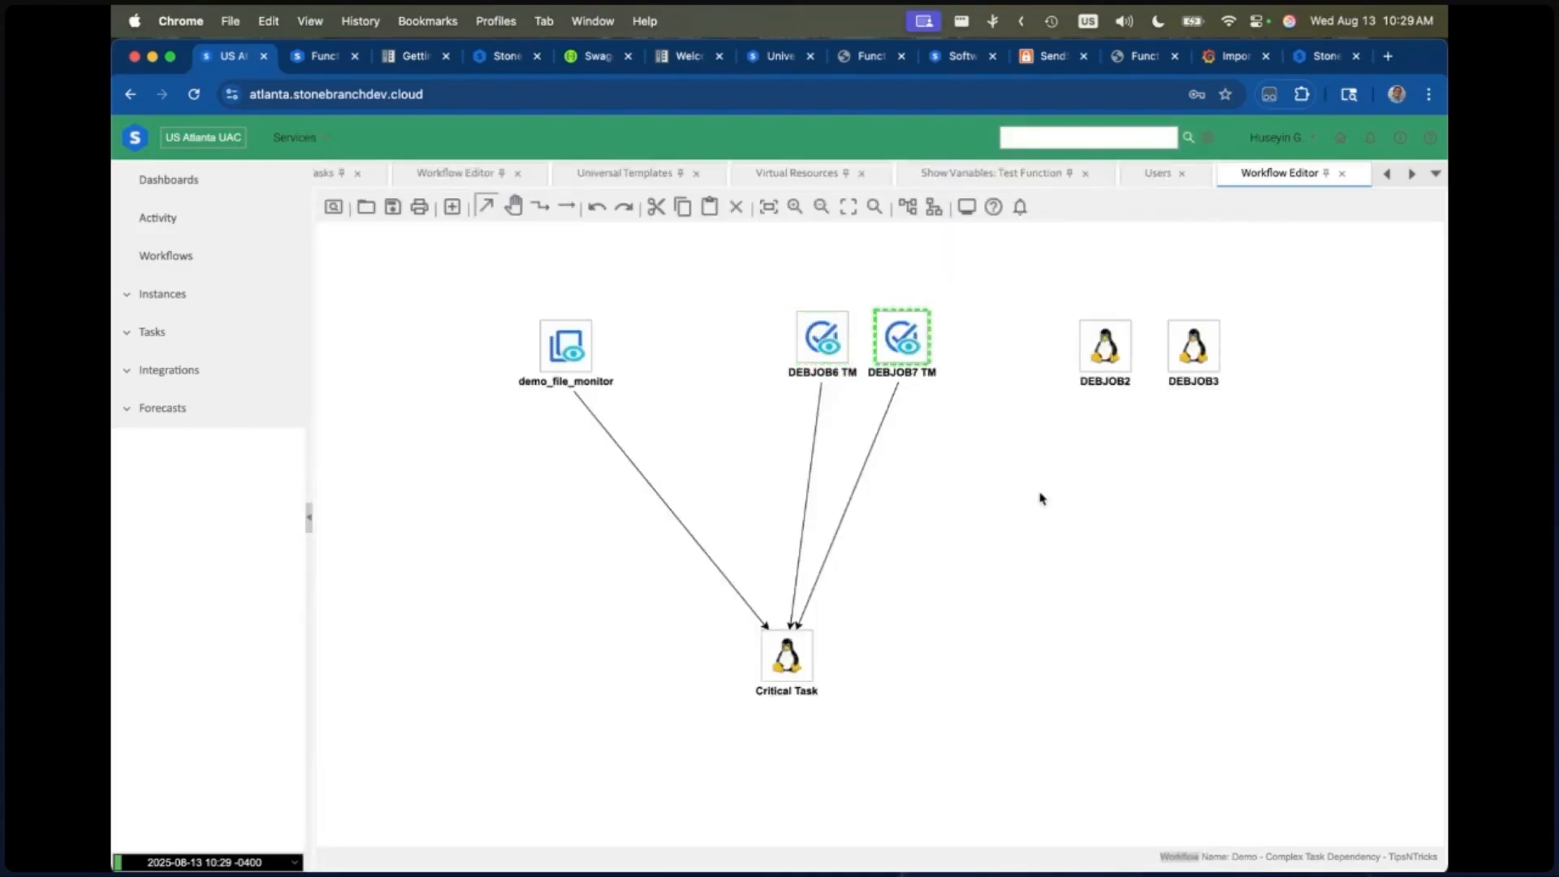
{"action": "left_click", "coordinate": [1217, 354]}
{"action": "left_click", "coordinate": [1030, 490]}
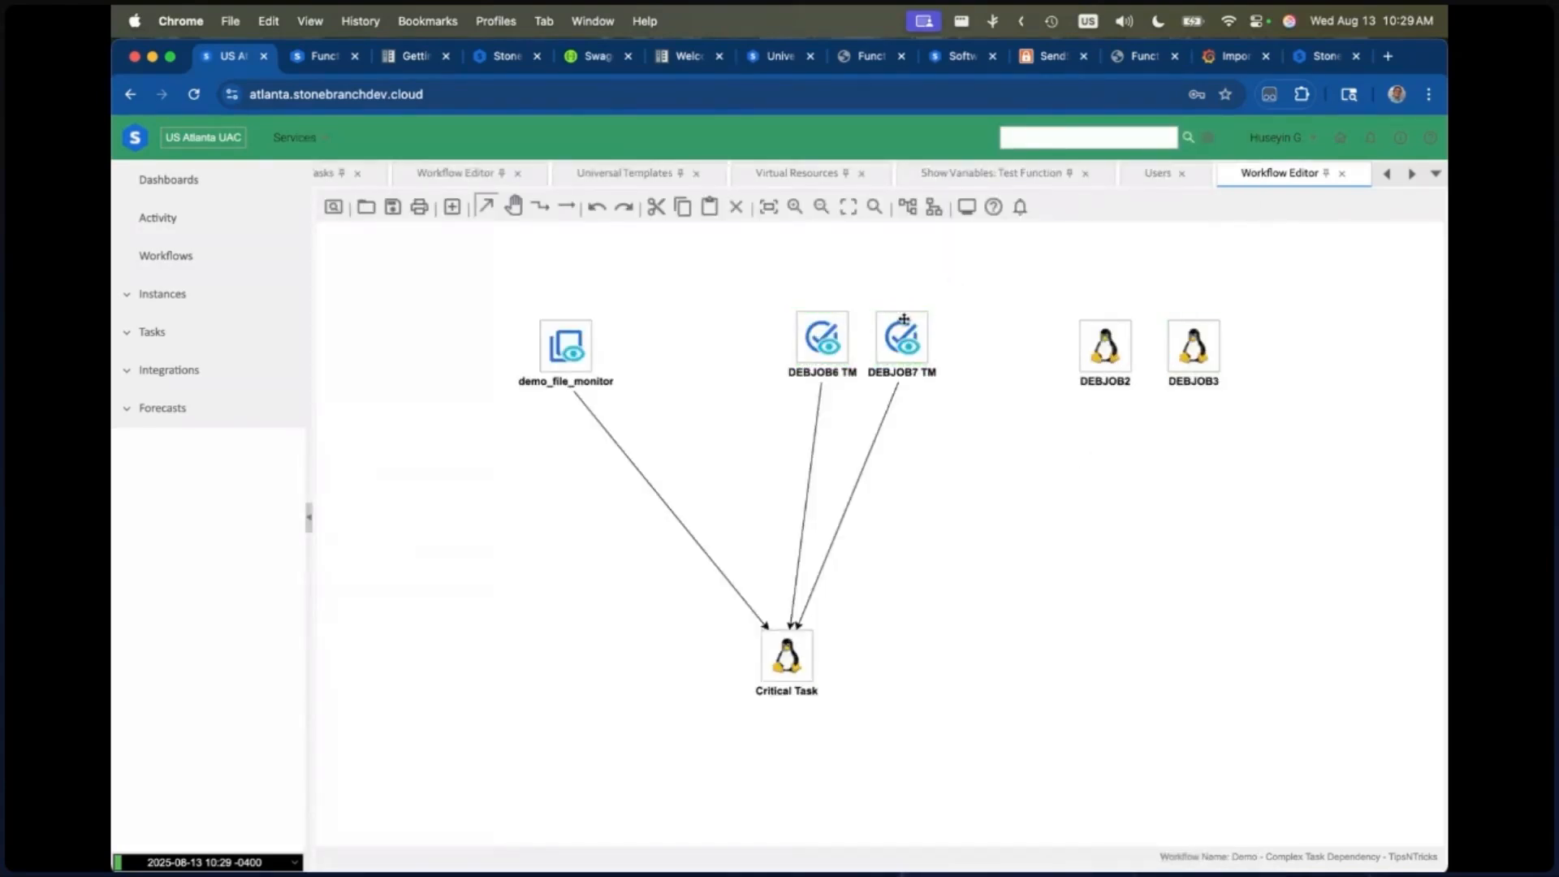
Step: Connect DEBJOB2 and DEBJOB3 to Critical Task as predecessors with straight connectors
{"action": "left_click", "coordinate": [566, 207]}
{"action": "left_click_drag", "start_coordinate": [1104, 349], "coordinate": [792, 653]}
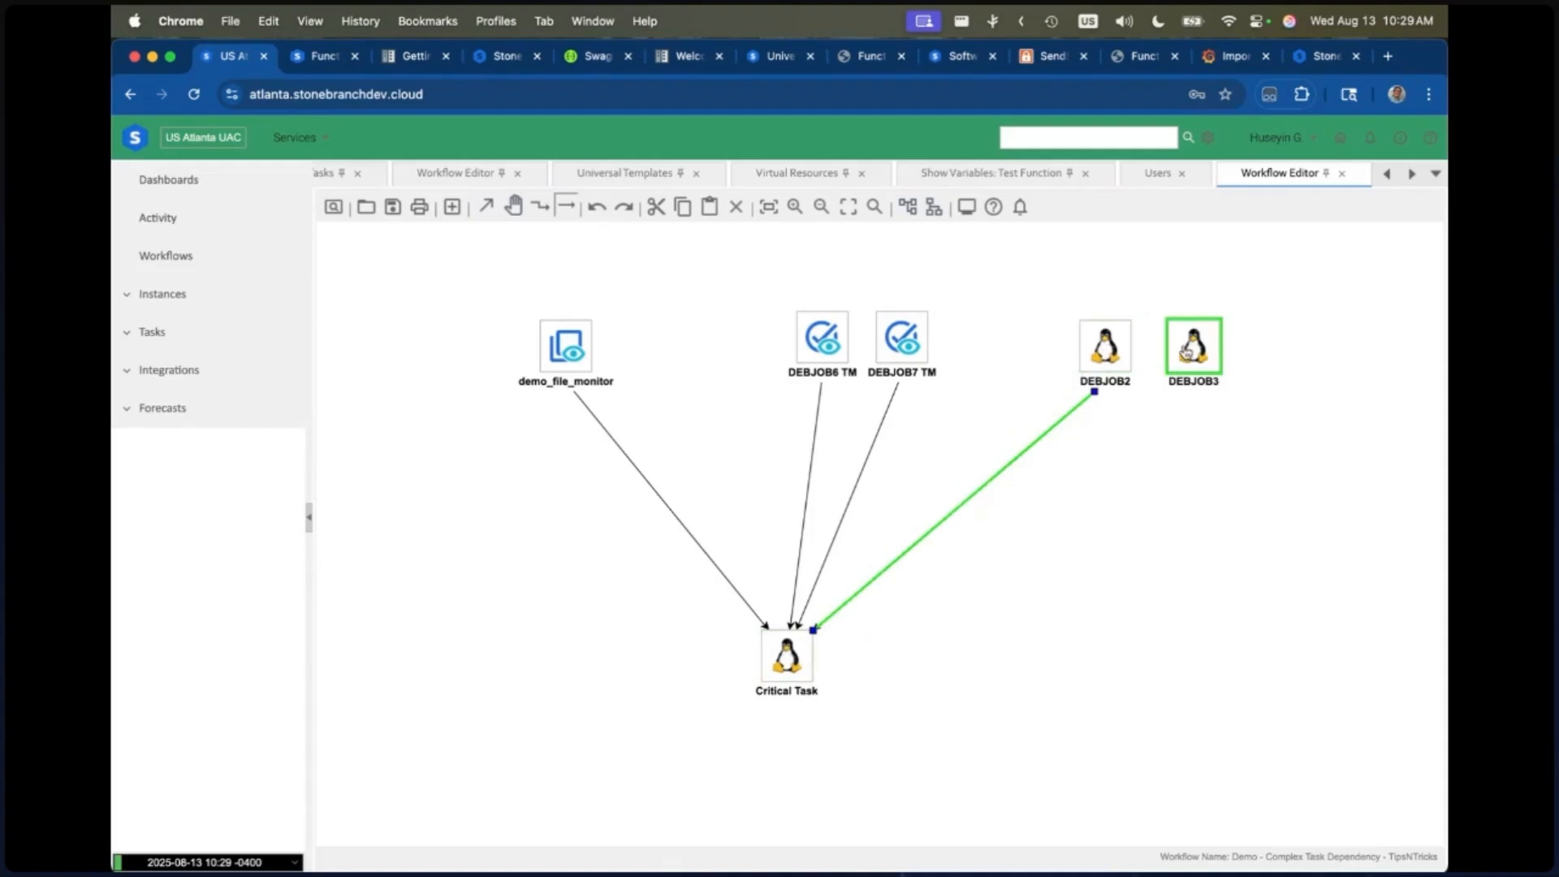
{"action": "left_click_drag", "start_coordinate": [1193, 347], "coordinate": [799, 649]}
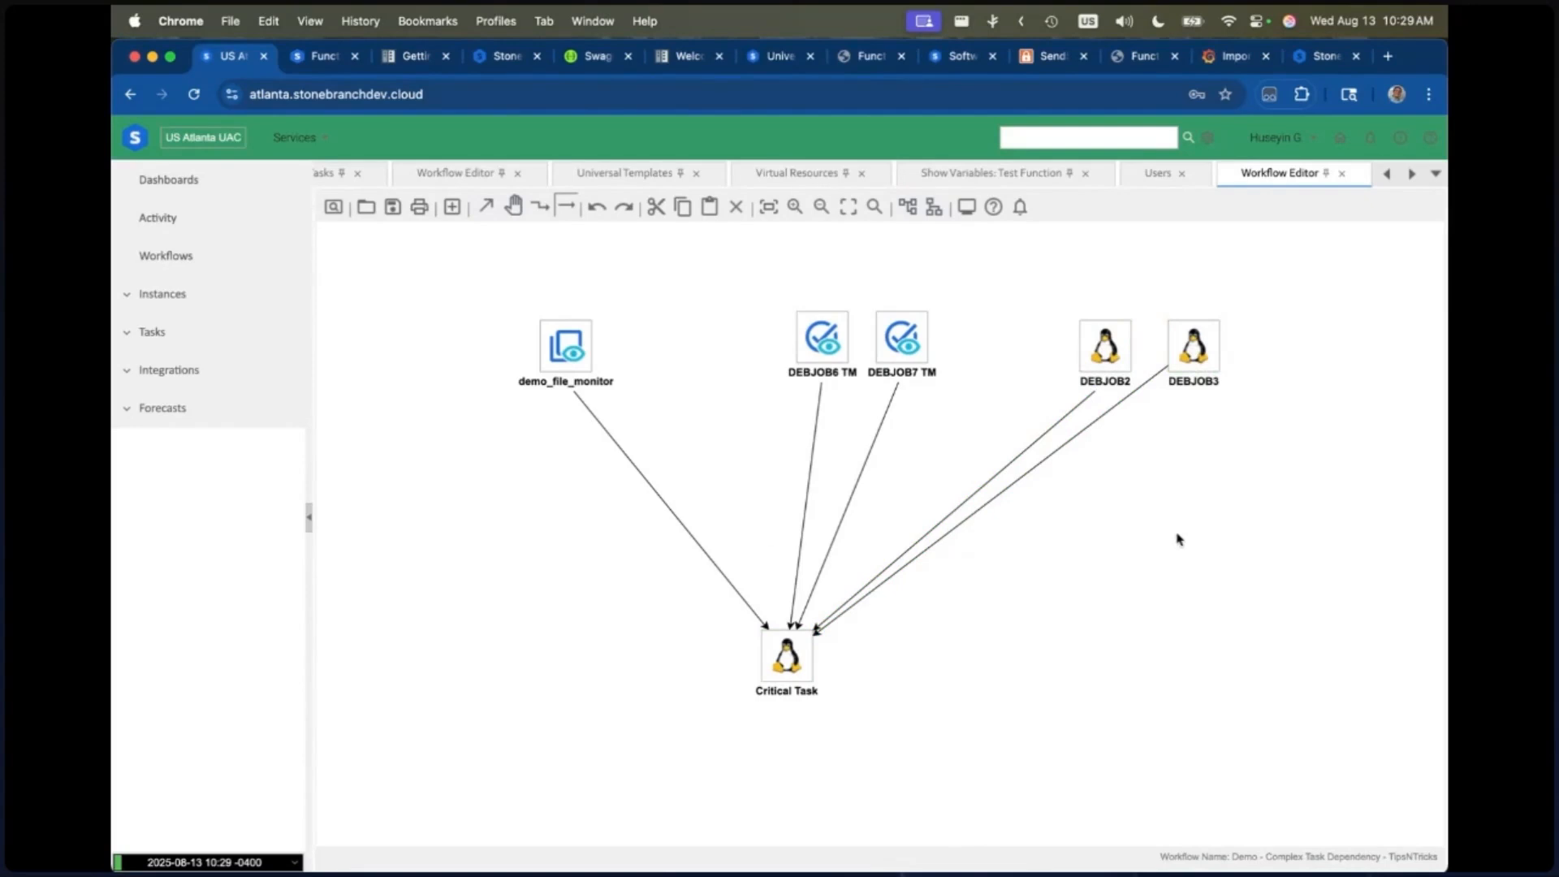
Step: Add an Any Satisfied group containing DEBJOB2 and DEBJOB3 to the condition expression of Critical Task
{"action": "mouse_move", "coordinate": [561, 350]}
{"action": "right_click", "coordinate": [796, 669]}
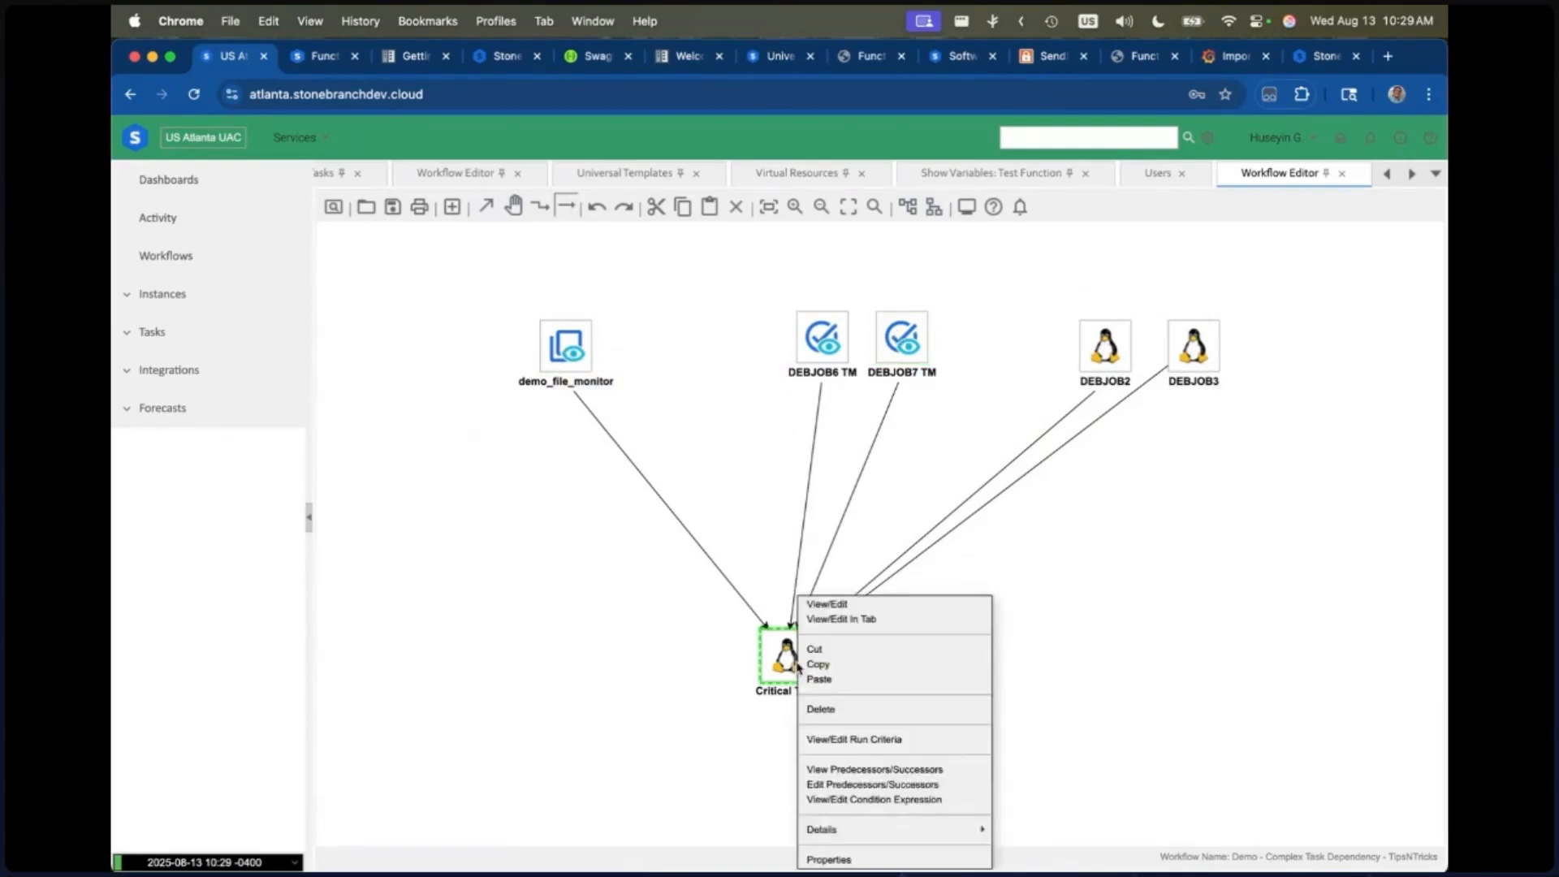
{"action": "left_click", "coordinate": [855, 800]}
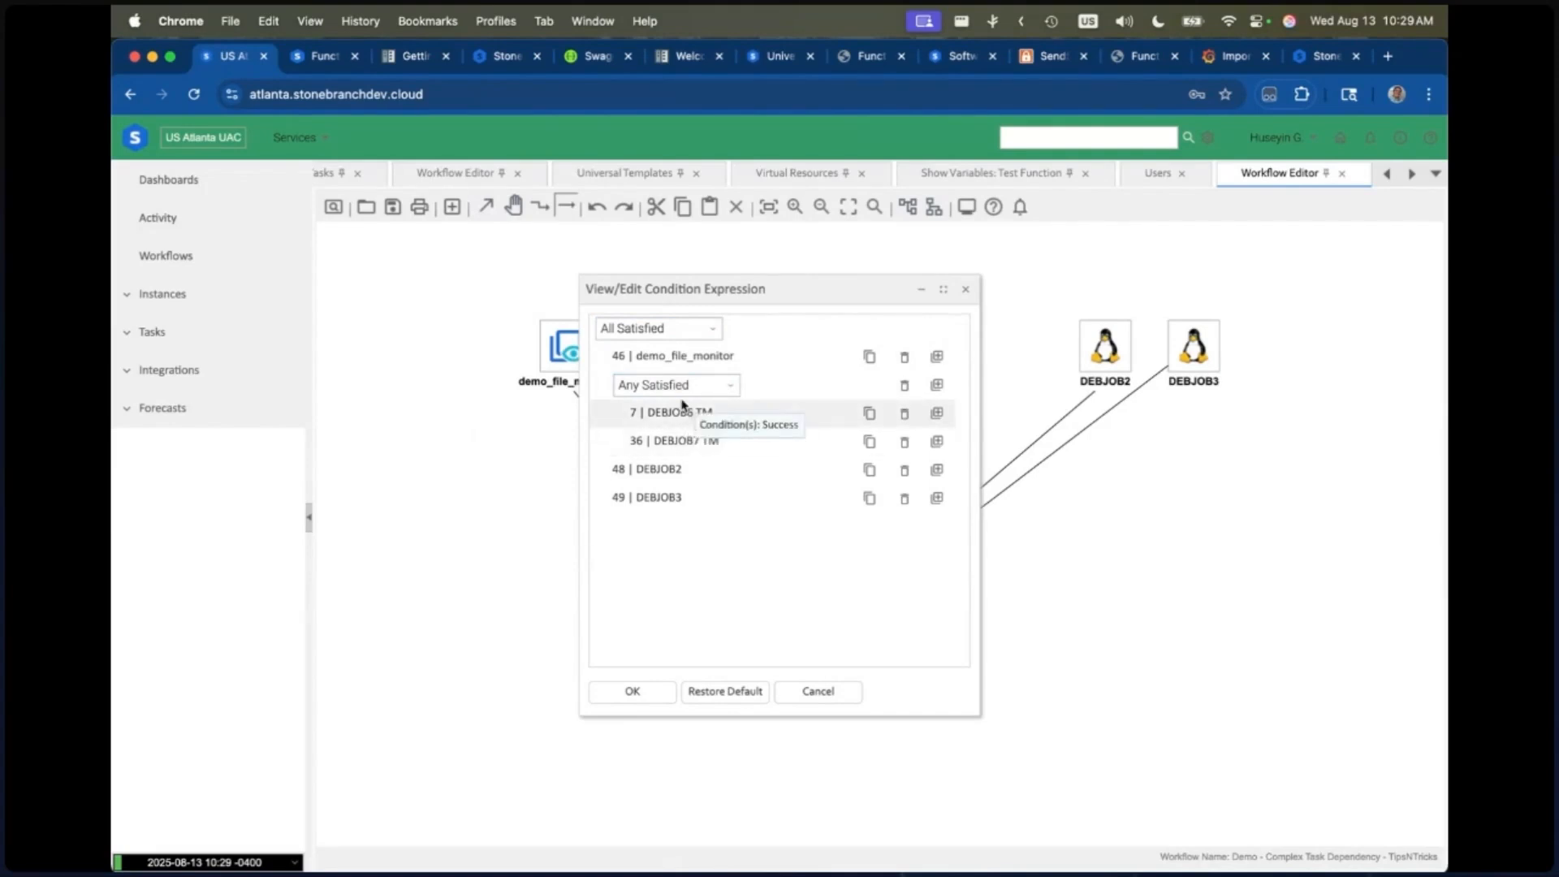
{"action": "left_click", "coordinate": [936, 470]}
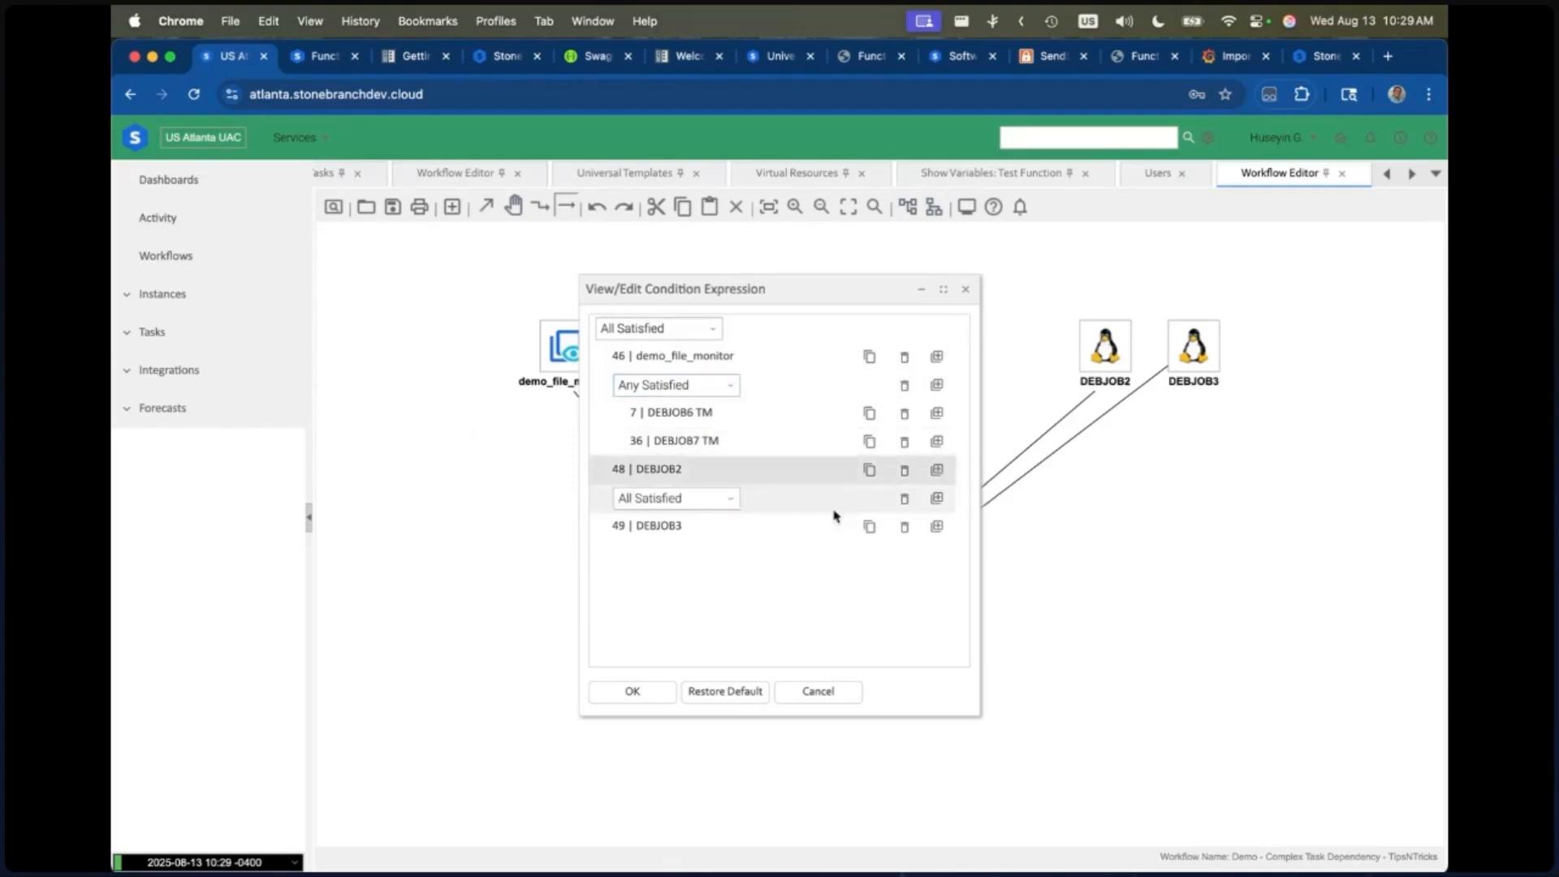
{"action": "left_click", "coordinate": [663, 500]}
{"action": "left_click", "coordinate": [654, 544]}
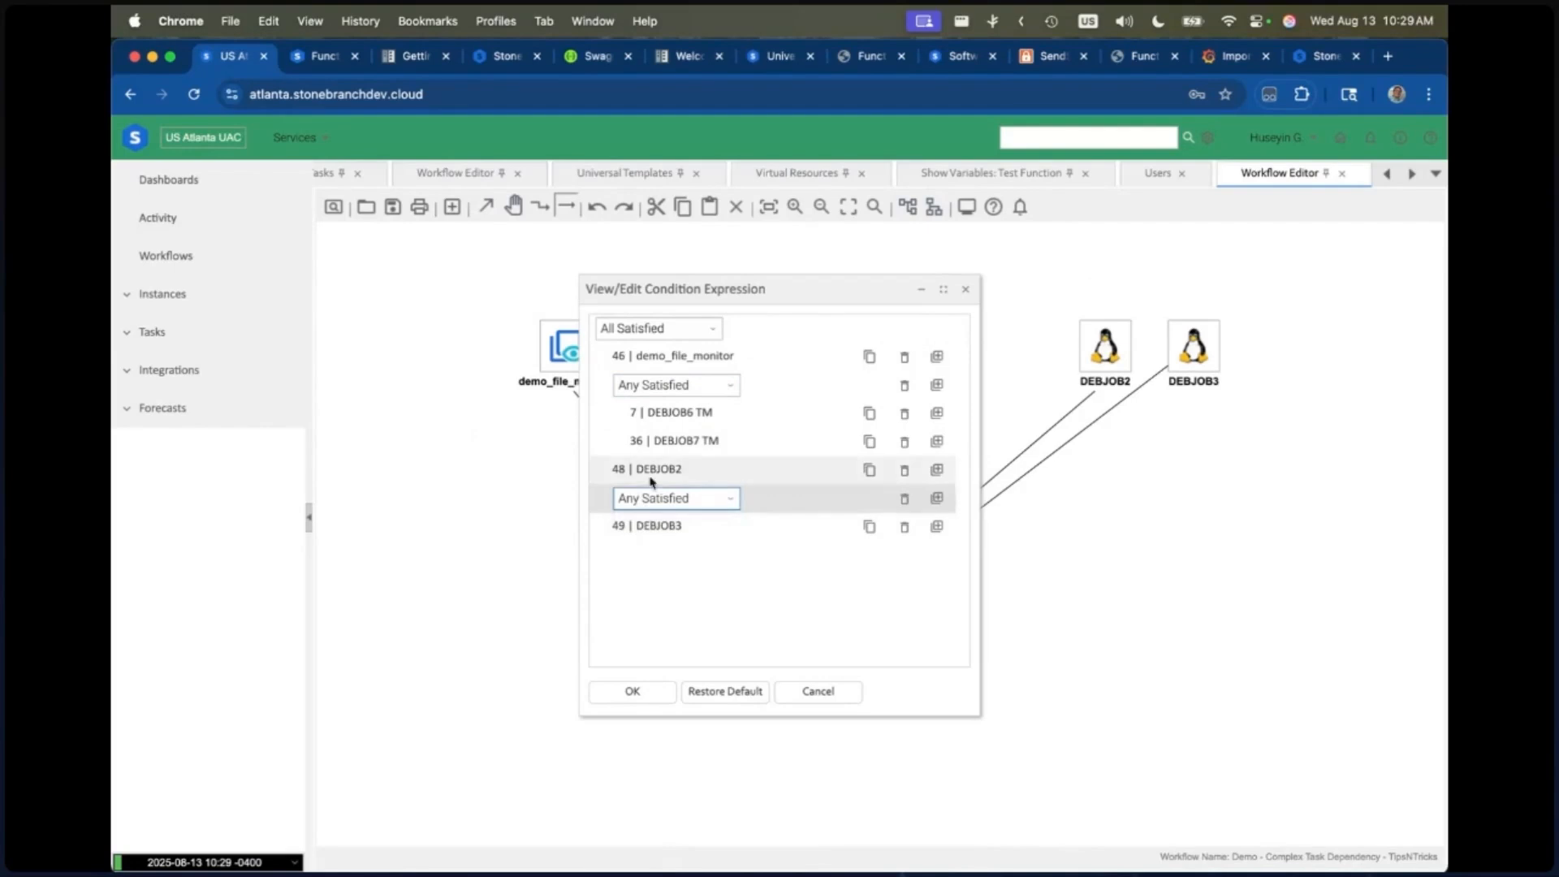
{"action": "left_click_drag", "start_coordinate": [648, 471], "coordinate": [695, 492]}
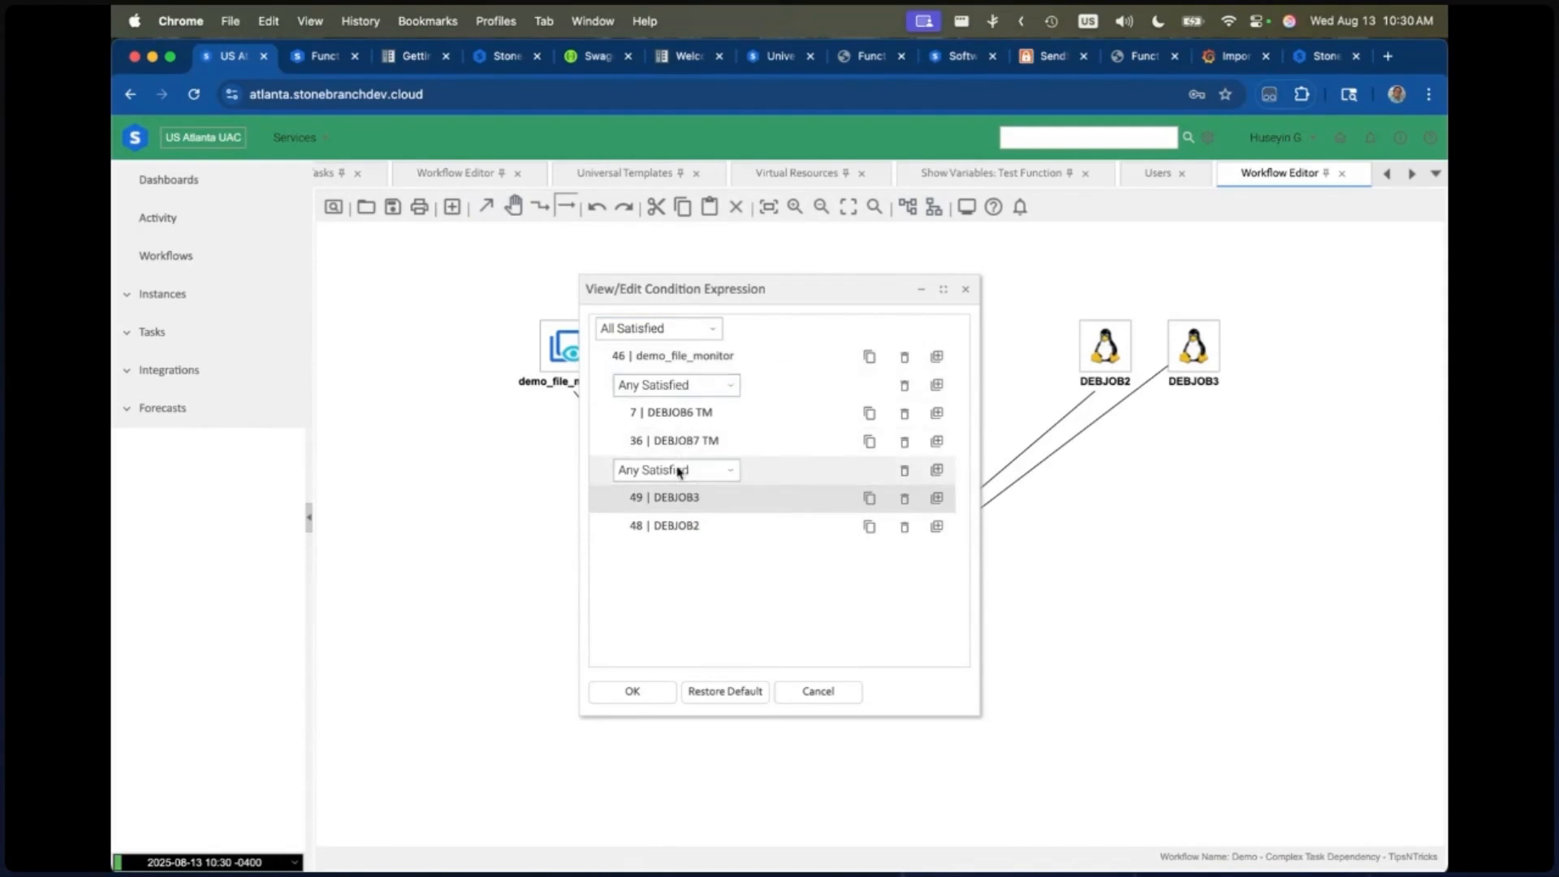
{"action": "left_click", "coordinate": [633, 690]}
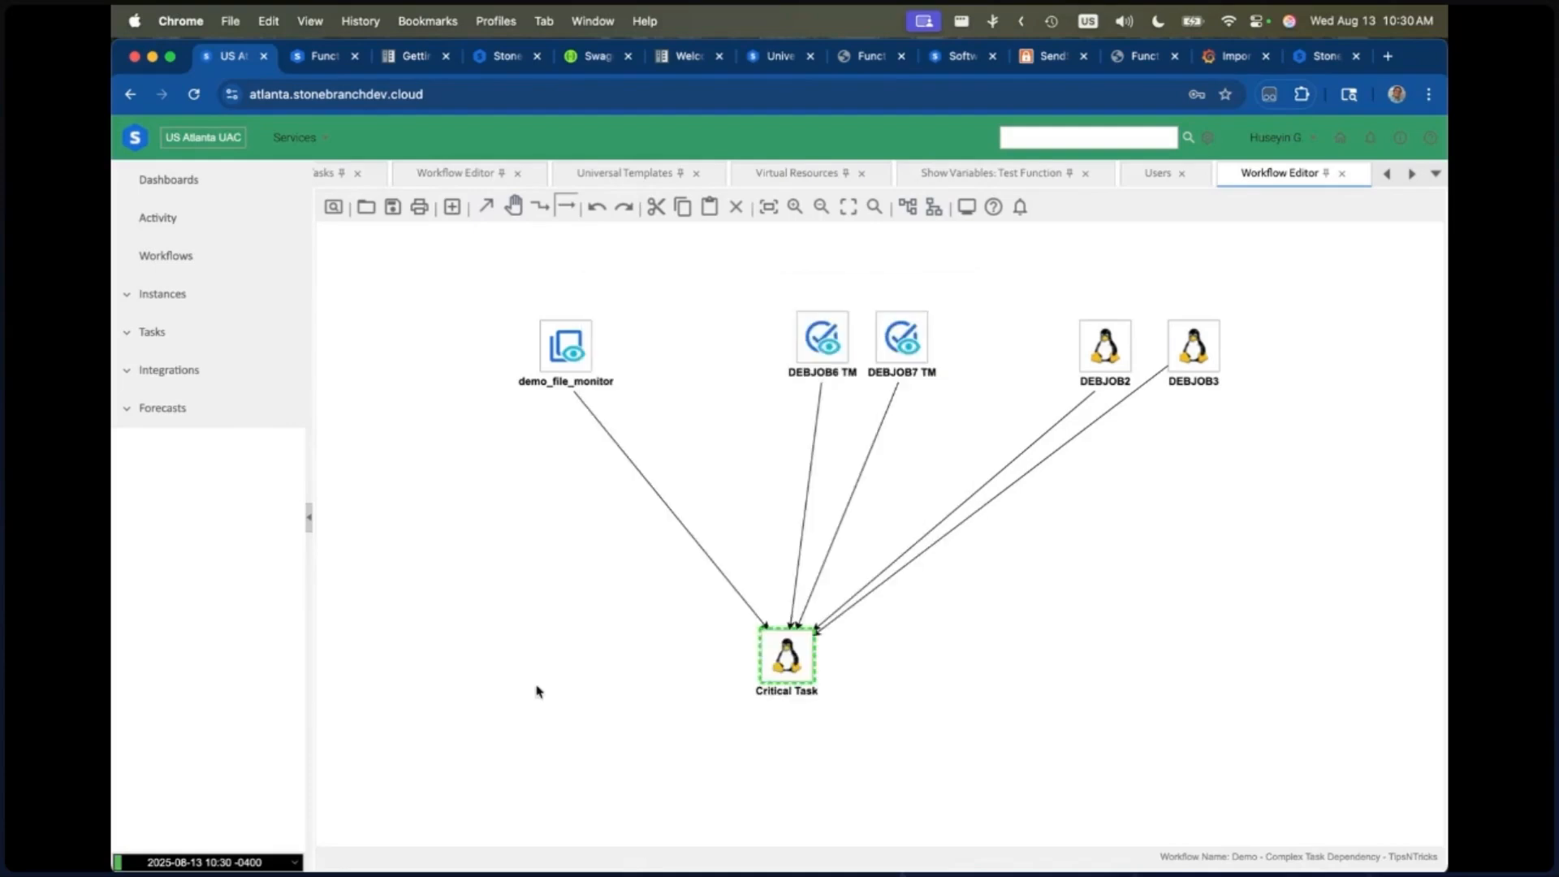
Step: Save the Demo - Complex Task Dependency - TipsNTricks workflow and launch it
{"action": "left_click", "coordinate": [393, 208]}
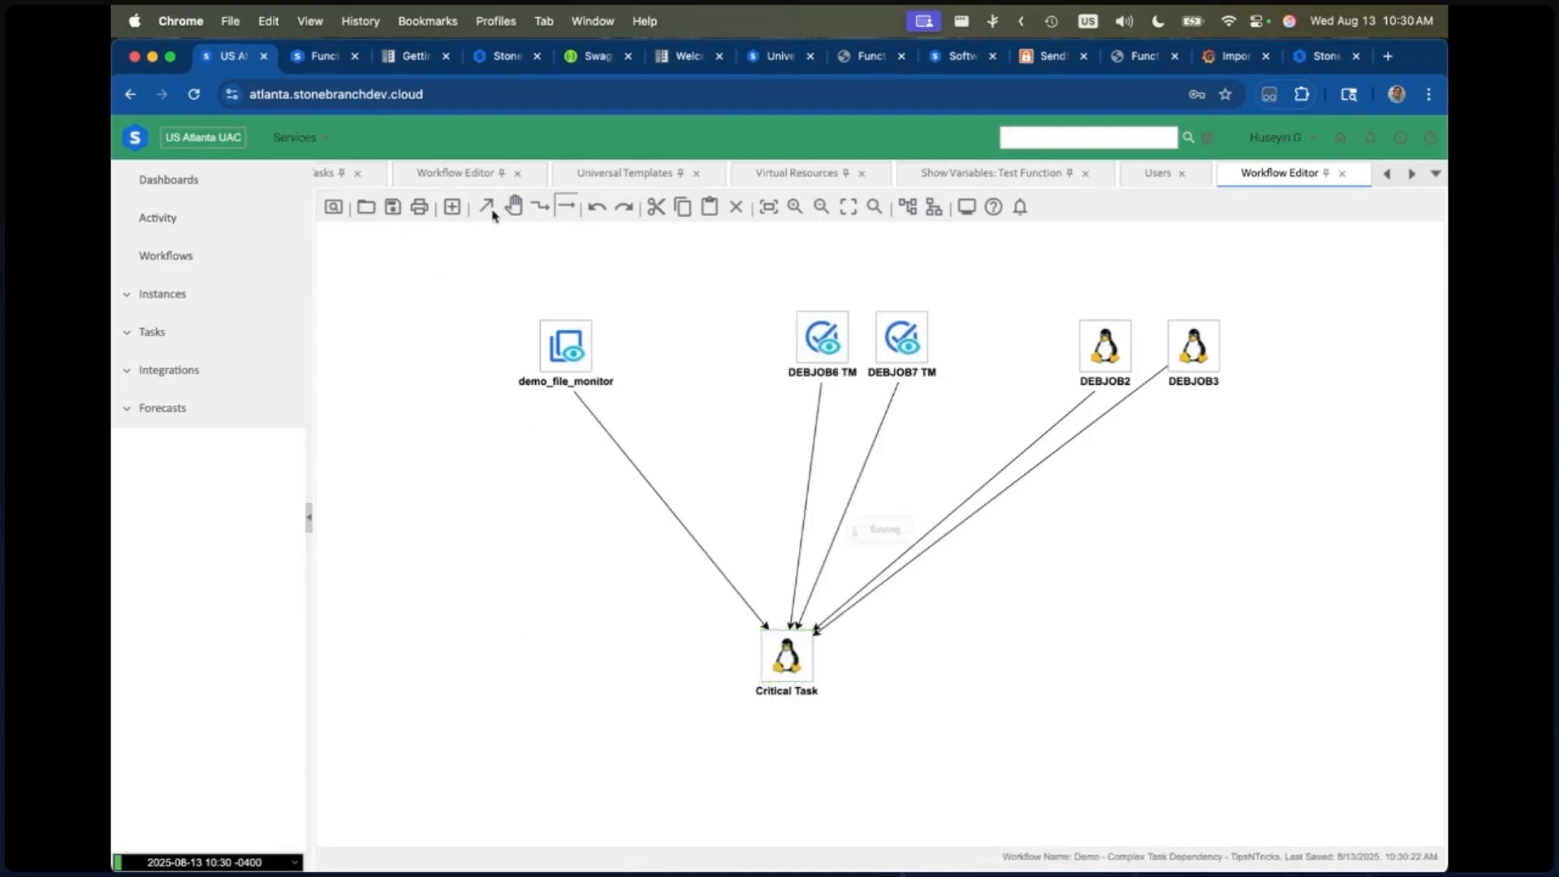
{"action": "right_click", "coordinate": [484, 439]}
{"action": "left_click", "coordinate": [552, 606]}
{"action": "left_click", "coordinate": [721, 530]}
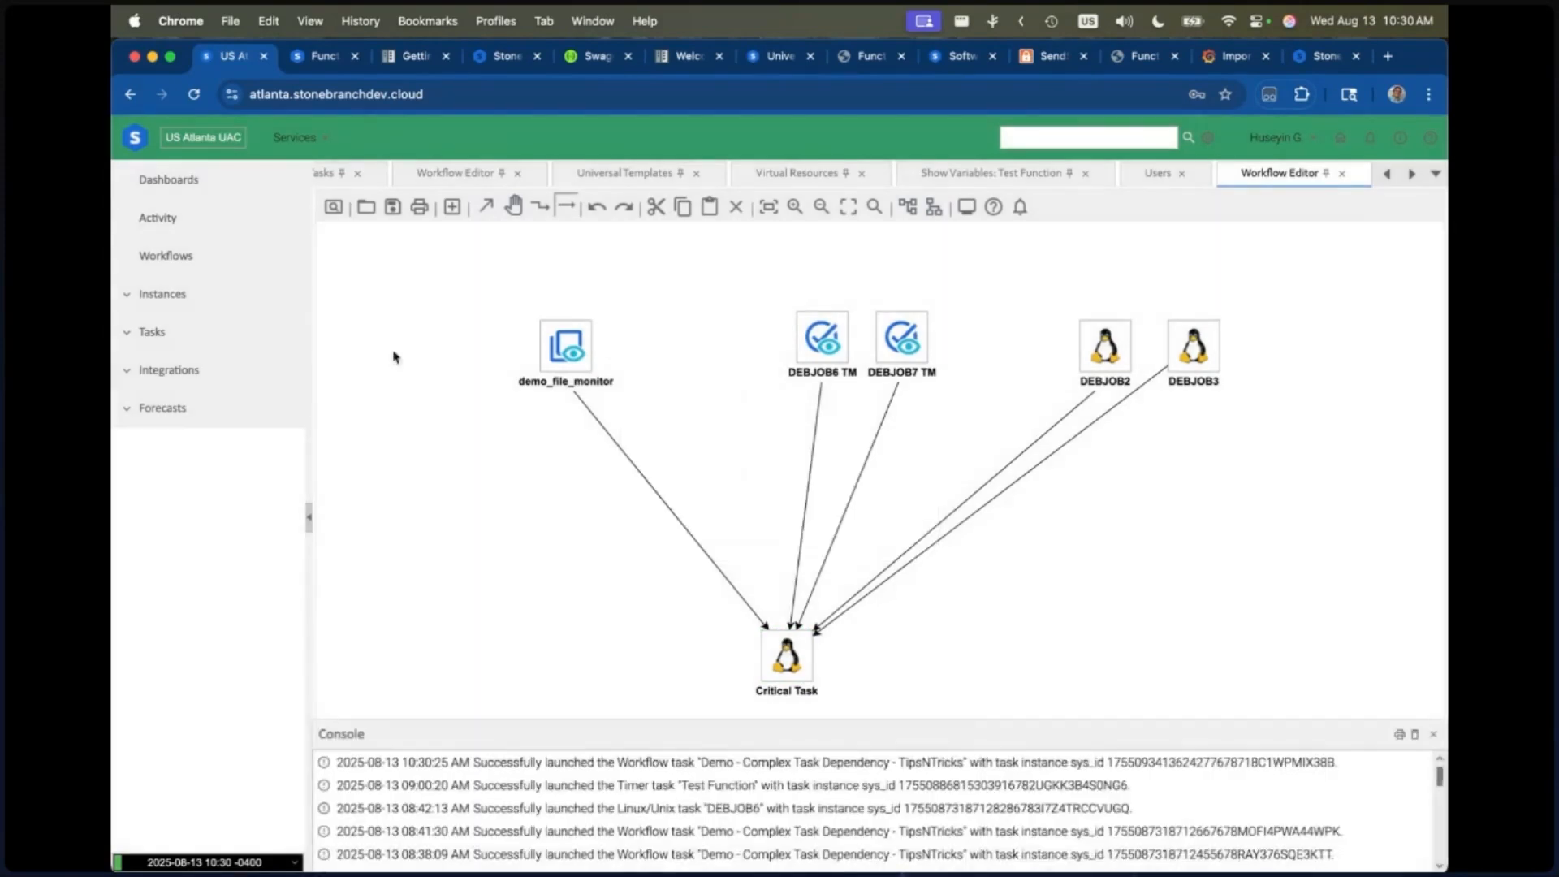
Step: Open the running Demo - Complex Task Dependency - TipsNTricks instance in the workflow monitor from the activity list
{"action": "left_click", "coordinate": [200, 221]}
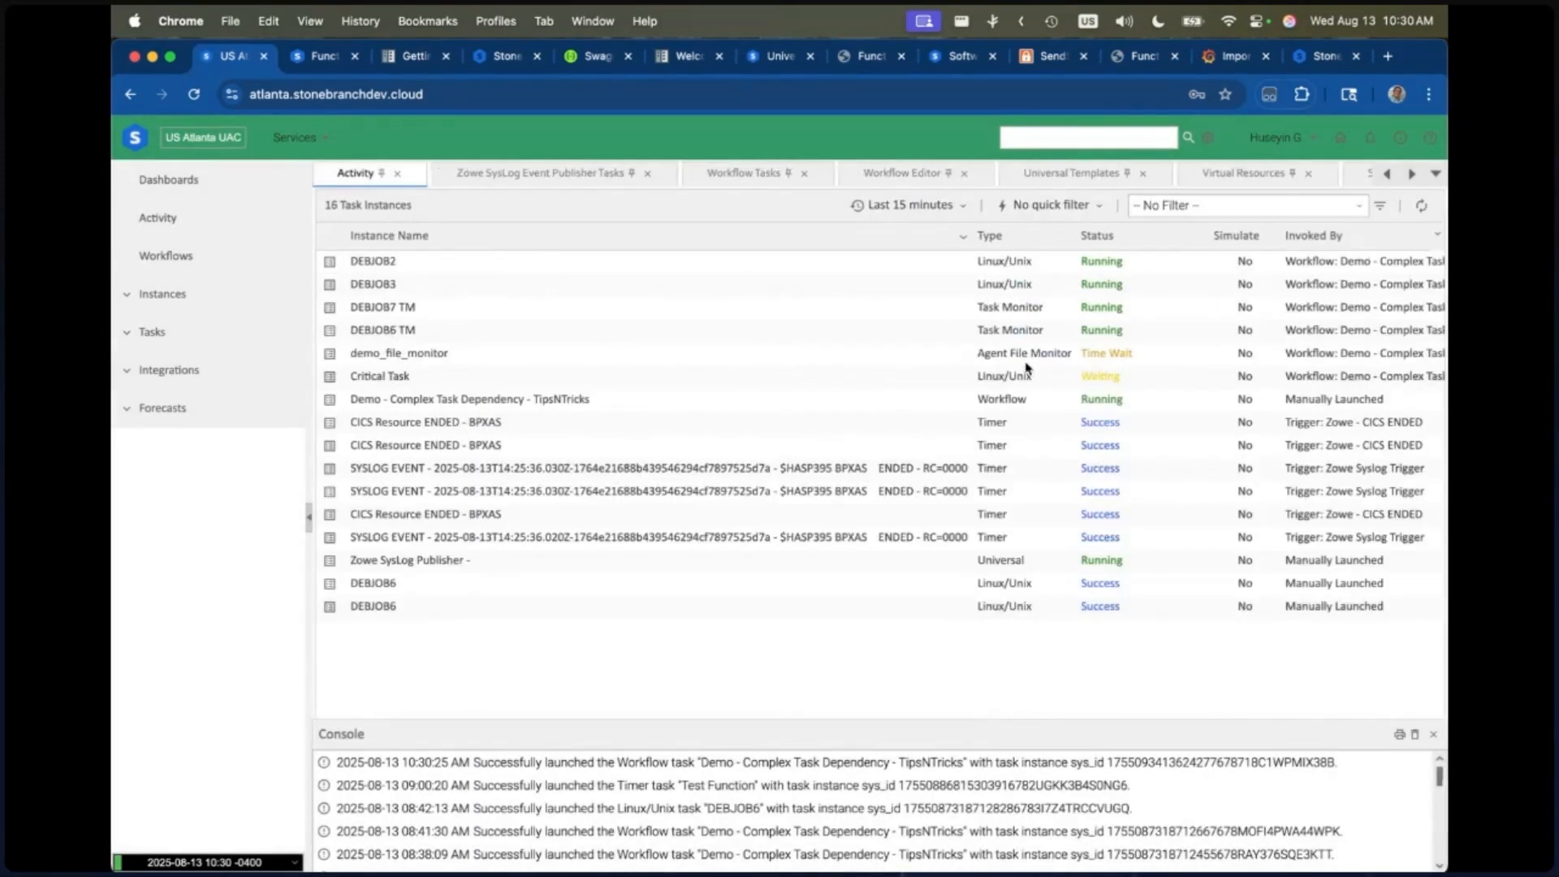
{"action": "double_click", "coordinate": [988, 401]}
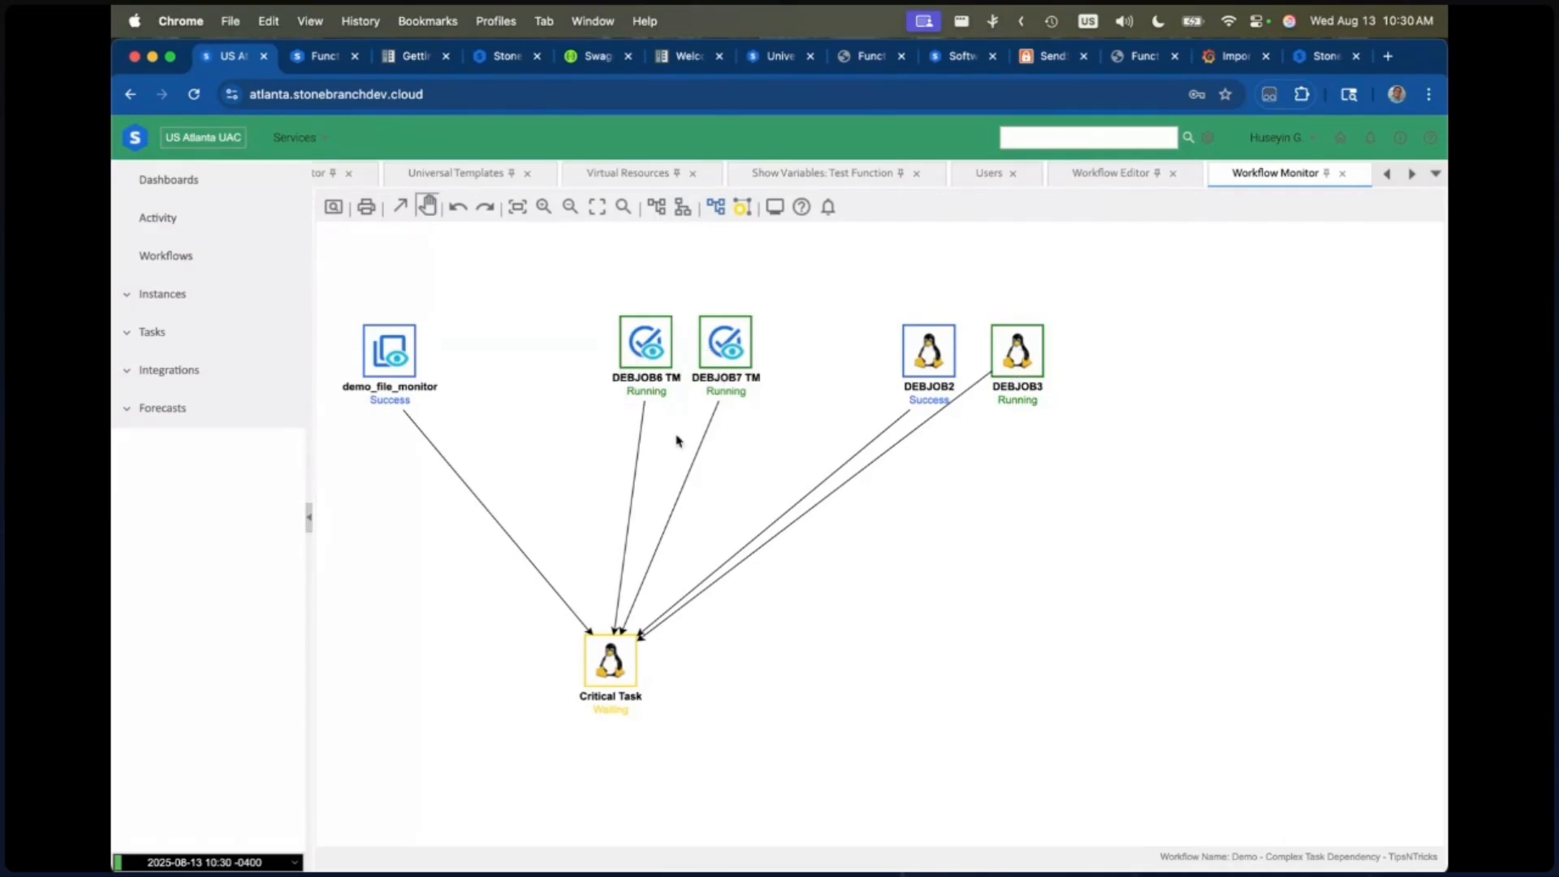
Step: Switch to the iTerm2 terminal session
{"action": "key", "text": "super+Tab"}
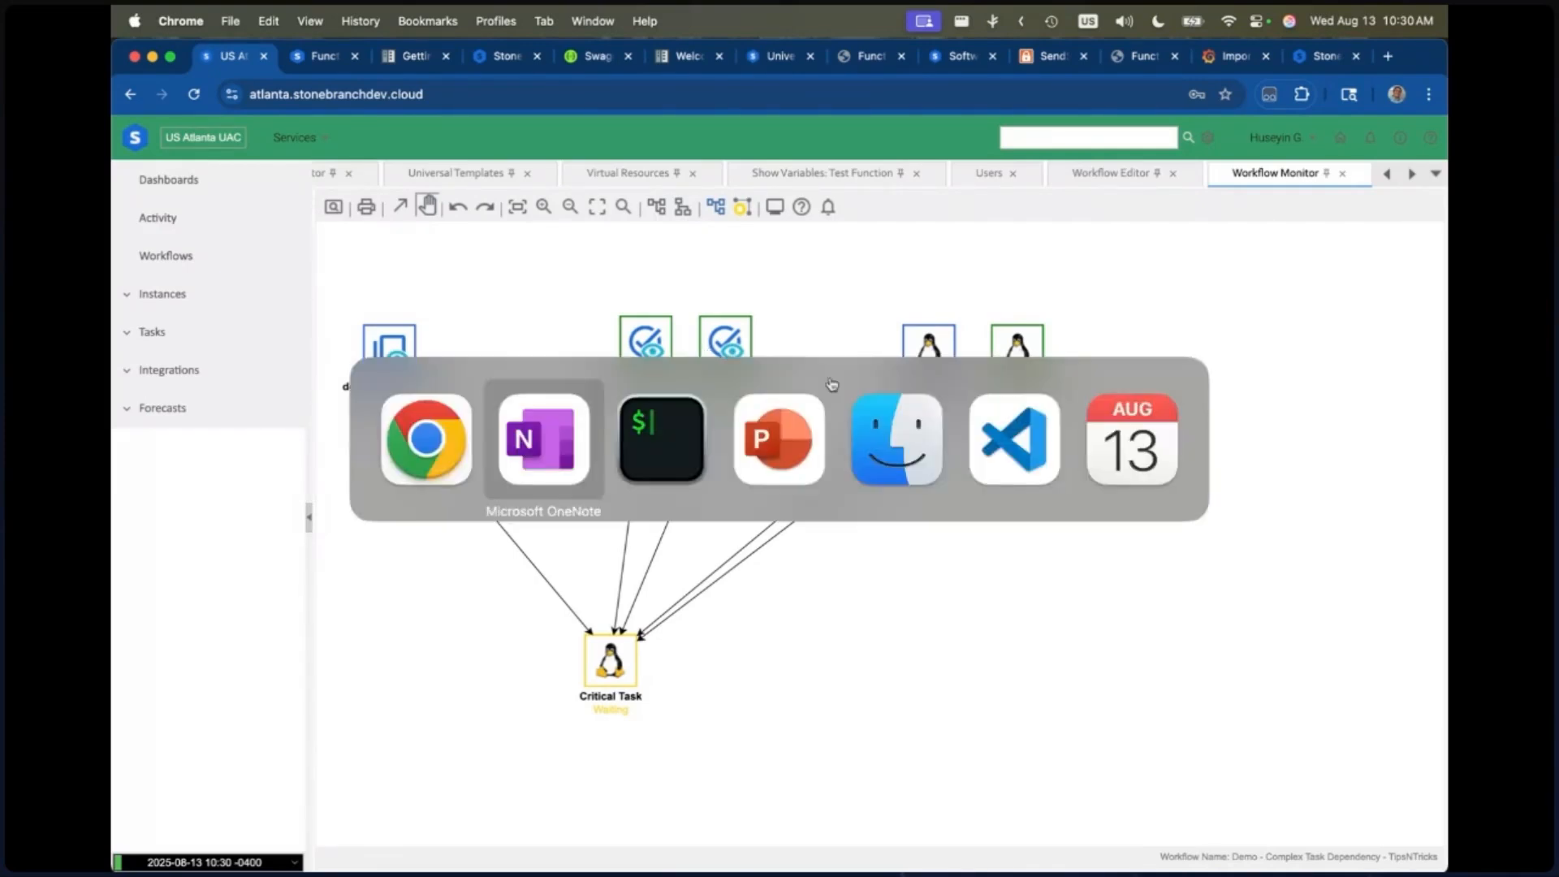
{"action": "key", "text": "super+Tab"}
{"action": "key", "text": "super+Tab"}
{"action": "key", "text": "super+Tab"}
{"action": "left_click", "coordinate": [677, 455]}
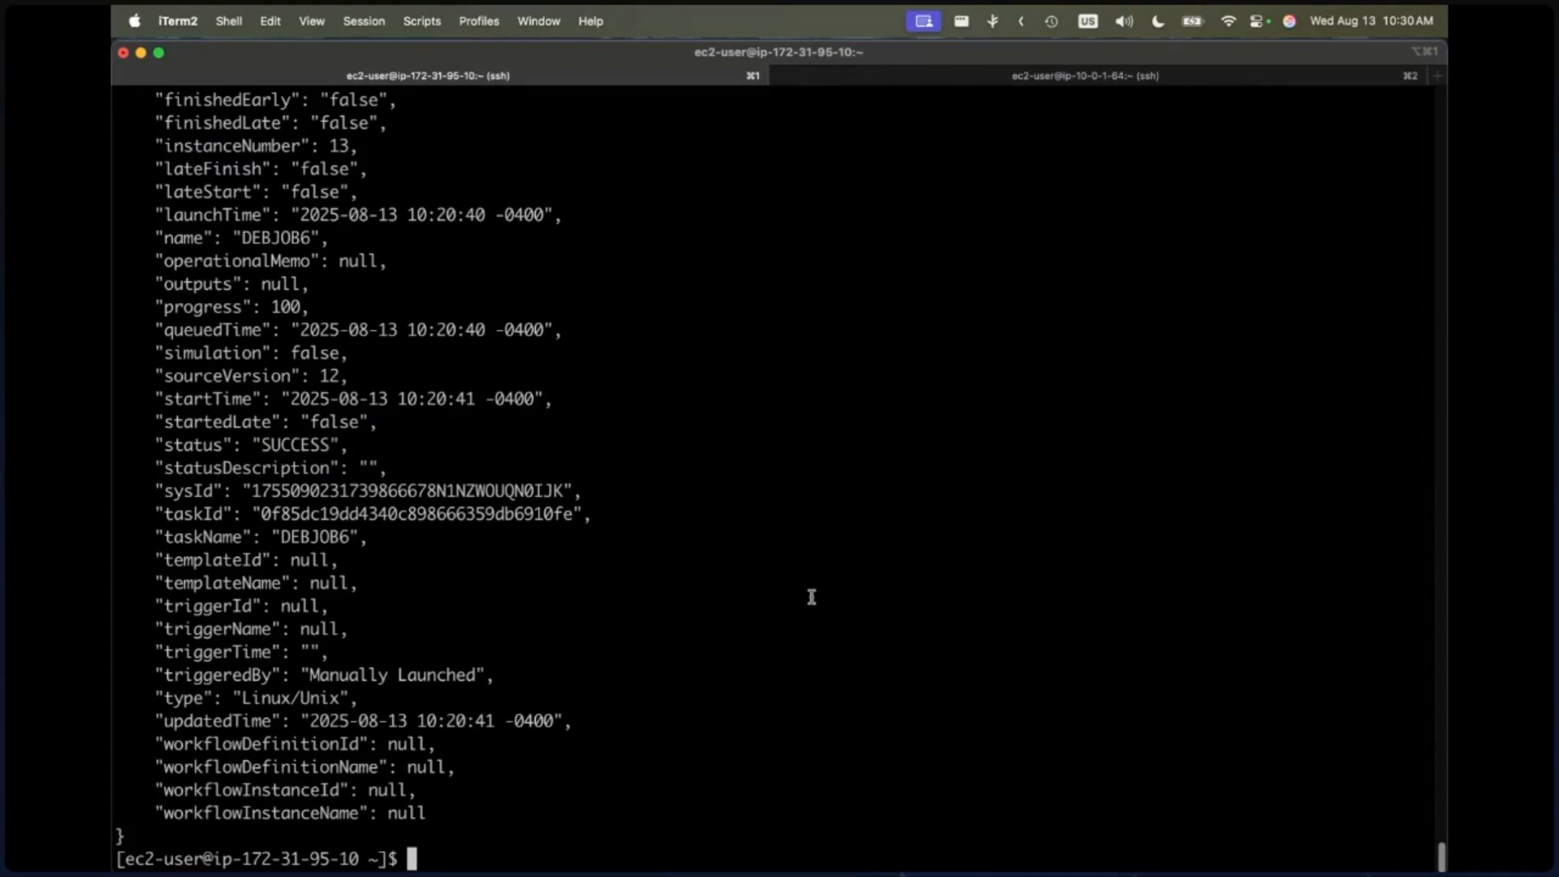
Step: Launch the DEBJOB6 task from the command line with ./uac task launch name='DEBJOB6'
{"action": "key", "text": "Up"}
{"action": "key", "text": "BackSpace"}
{"action": "key", "text": "BackSpace"}
{"action": "key", "text": "BackSpace"}
{"action": "key", "text": "BackSpace"}
{"action": "type", "text": "help"}
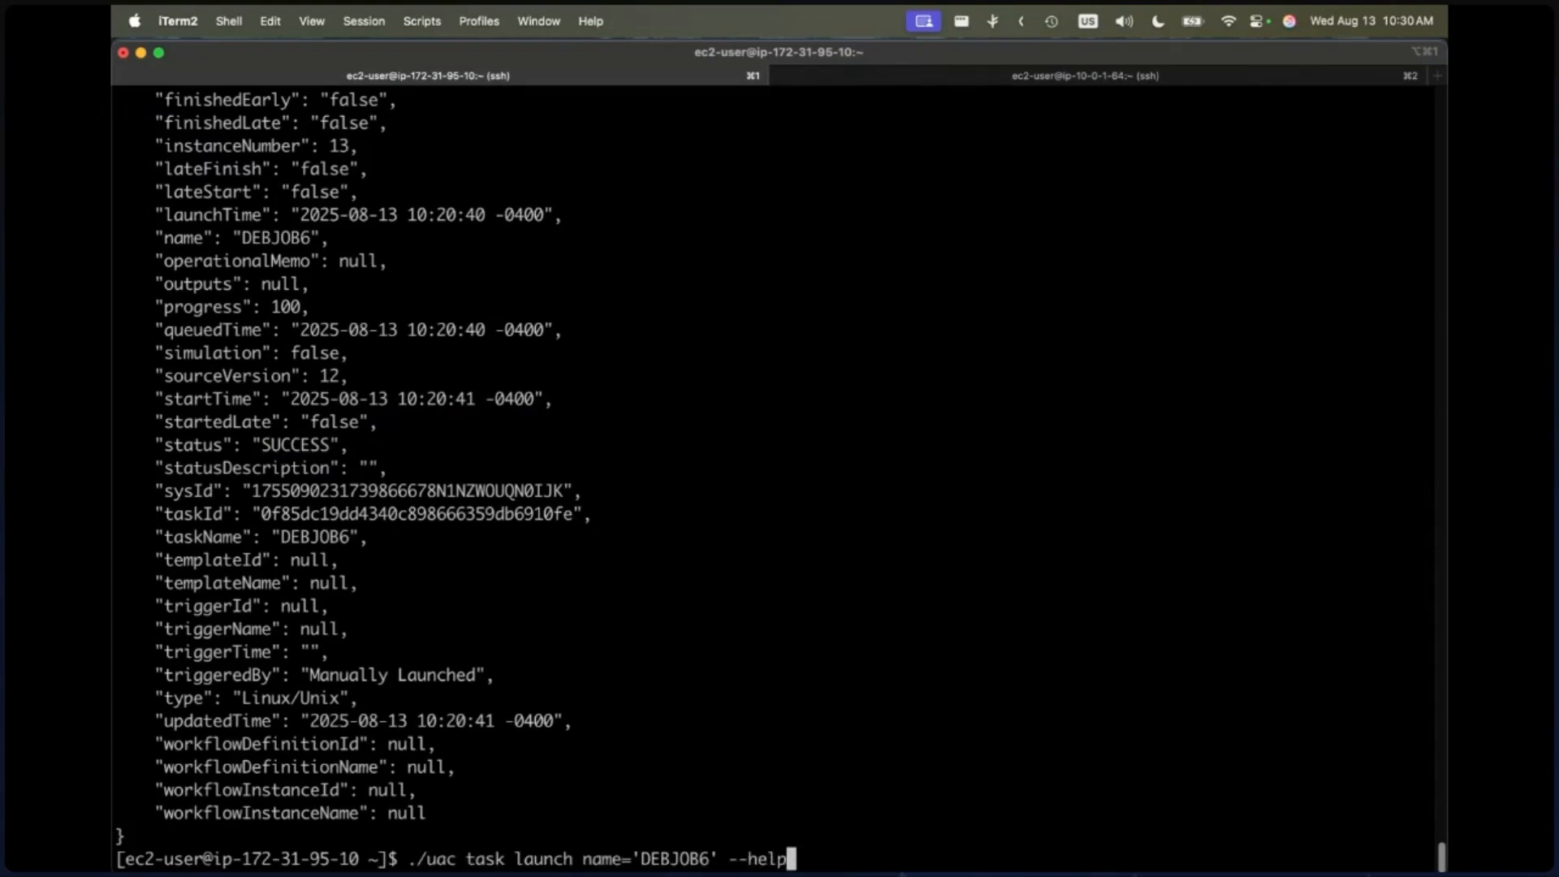
{"action": "key", "text": "BackSpace"}
{"action": "key", "text": "BackSpace"}
{"action": "key", "text": "BackSpace"}
{"action": "key", "text": "BackSpace"}
{"action": "key", "text": "BackSpace"}
{"action": "key", "text": "BackSpace"}
{"action": "key", "text": "Return"}
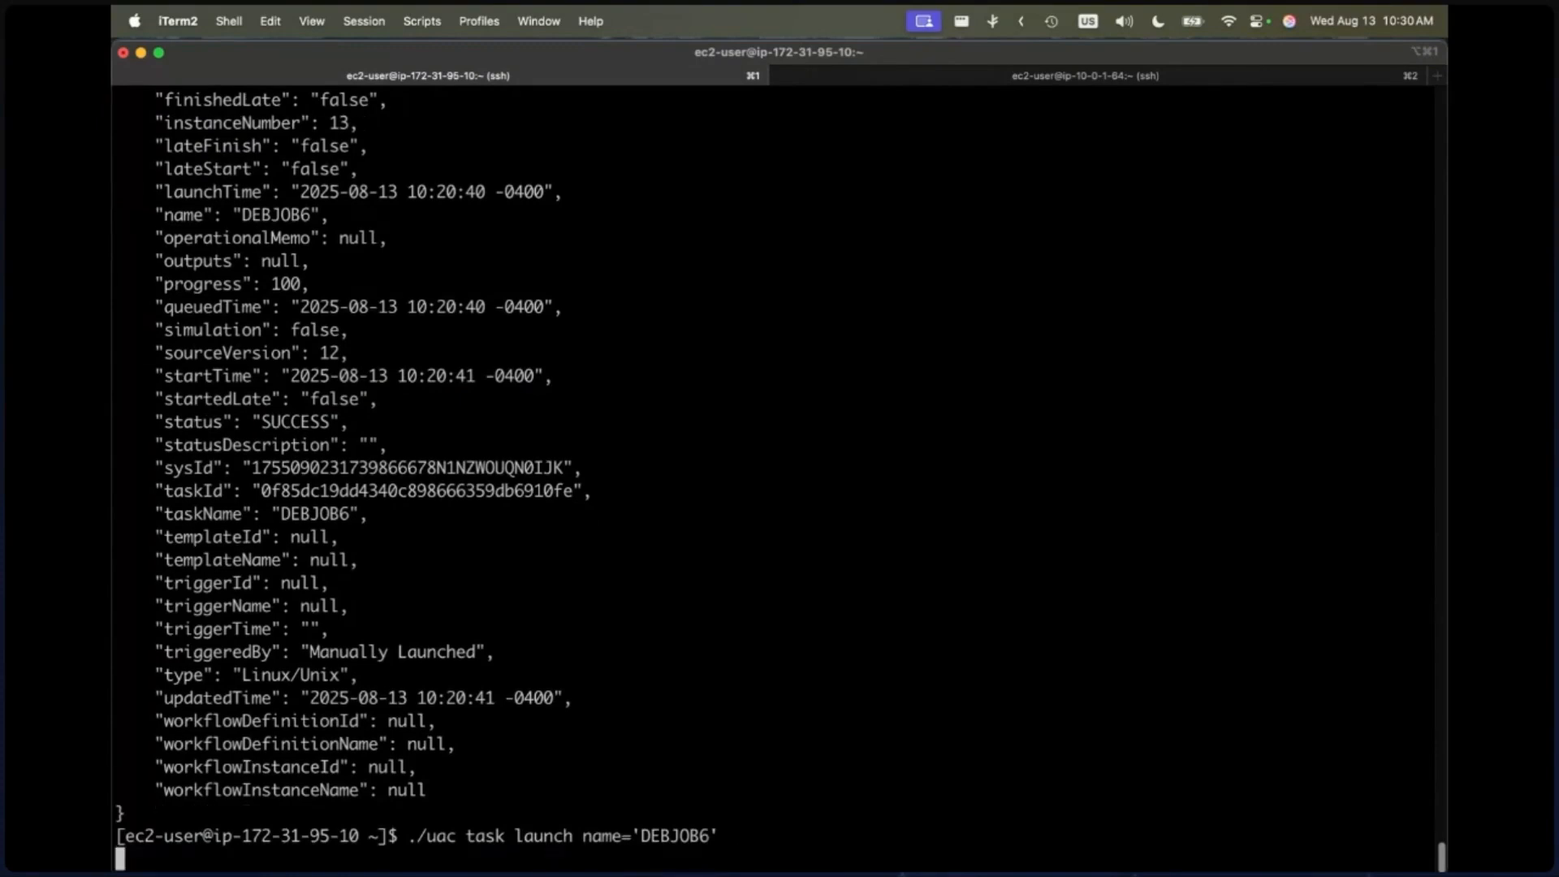
Step: Switch back to Chrome's workflow monitor and check the statuses of the DEBJOB2 and DEBJOB7 TM predecessors
{"action": "key", "text": "super+Tab"}
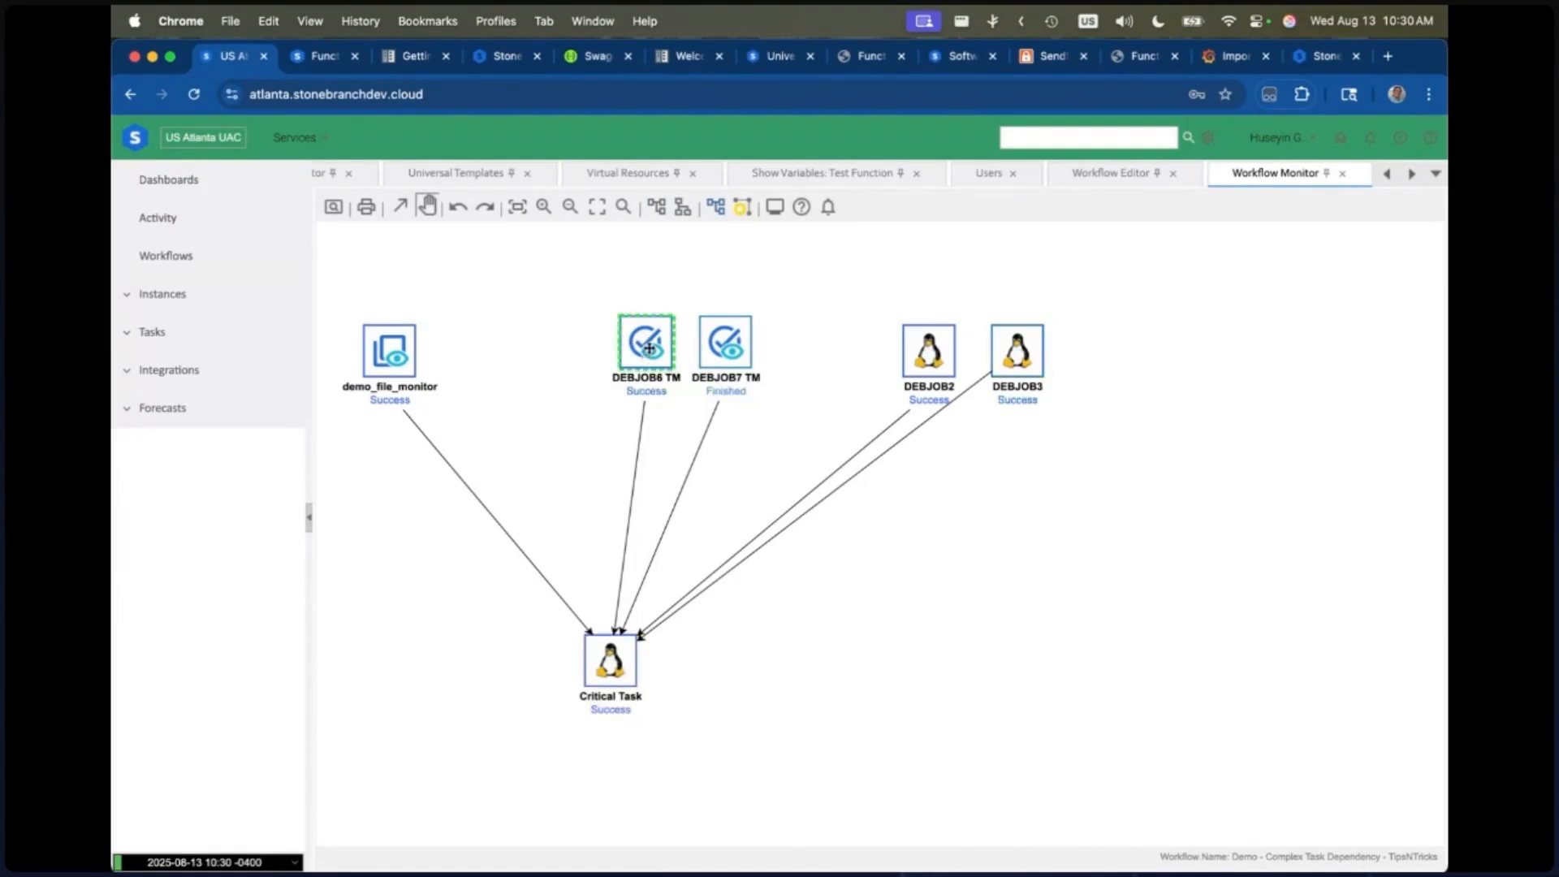
{"action": "left_click", "coordinate": [923, 348]}
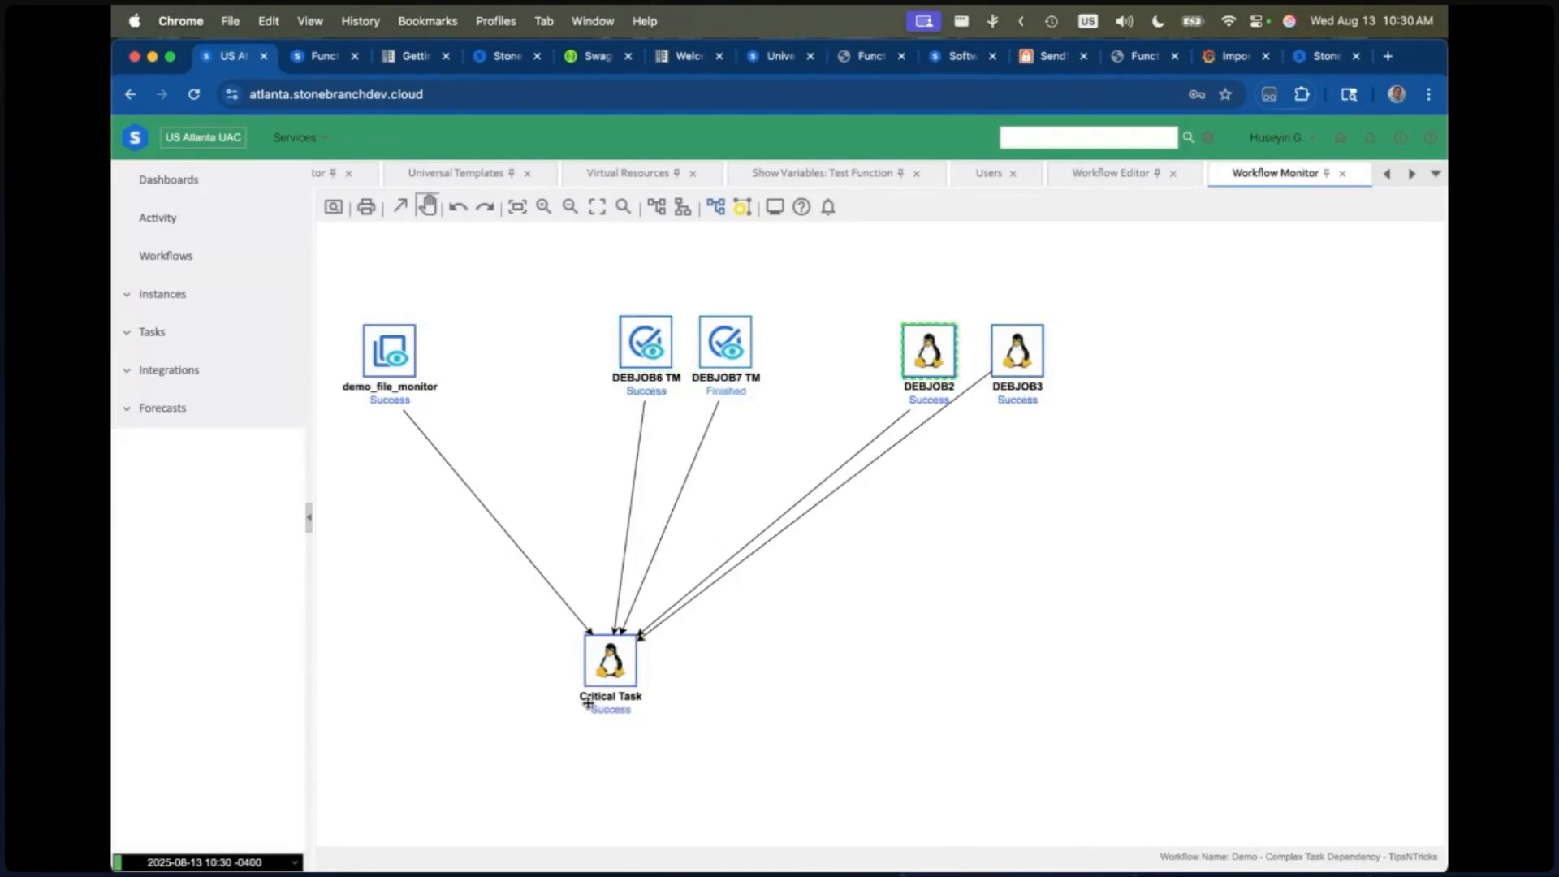
{"action": "left_click", "coordinate": [721, 342]}
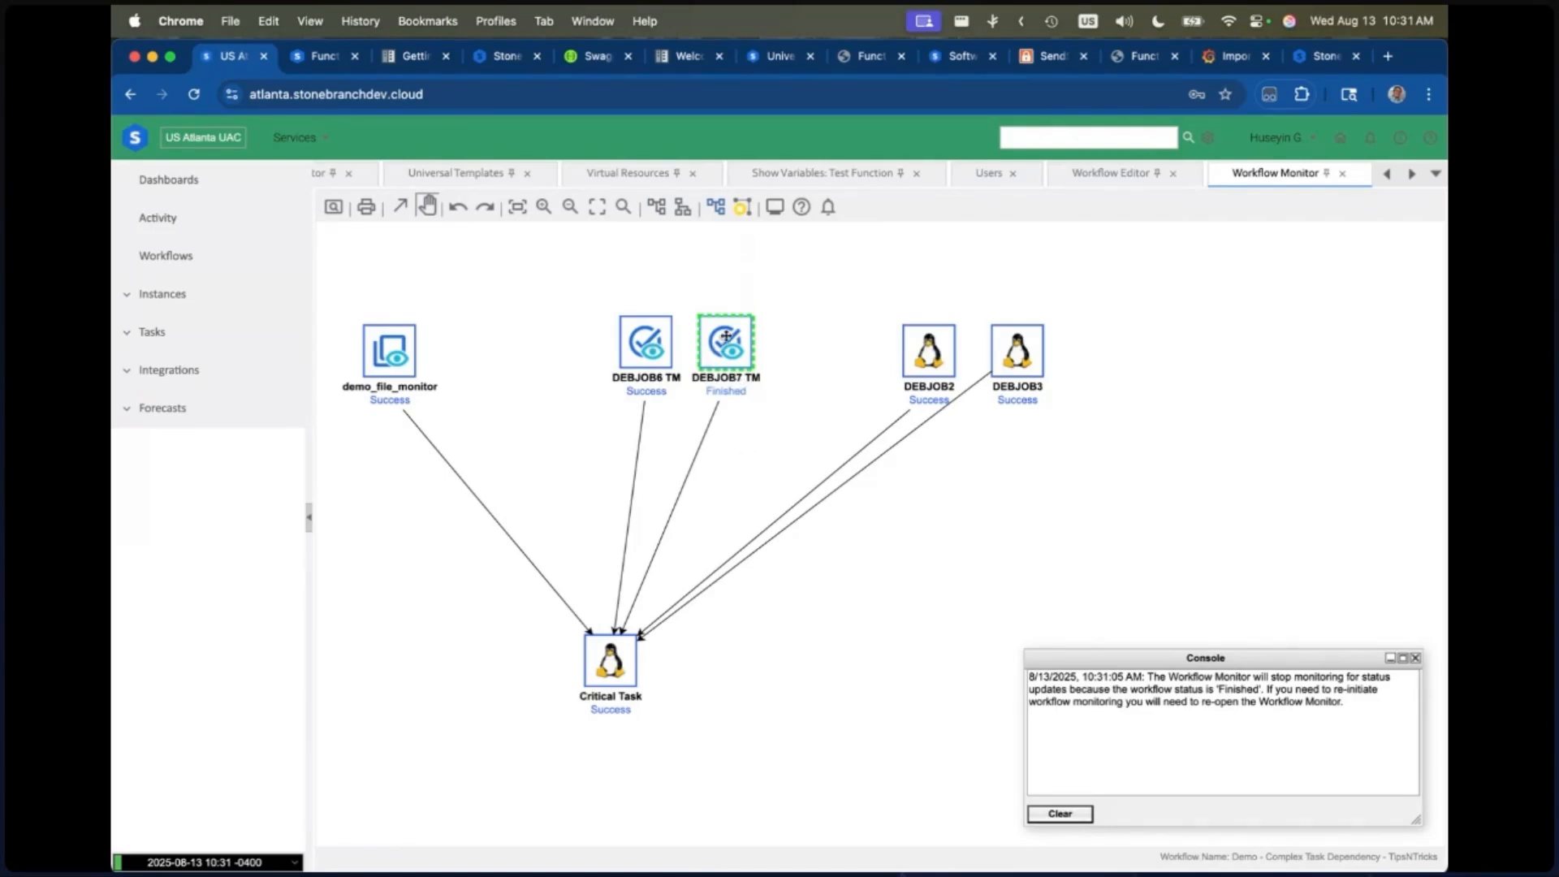
{"action": "mouse_move", "coordinate": [714, 361]}
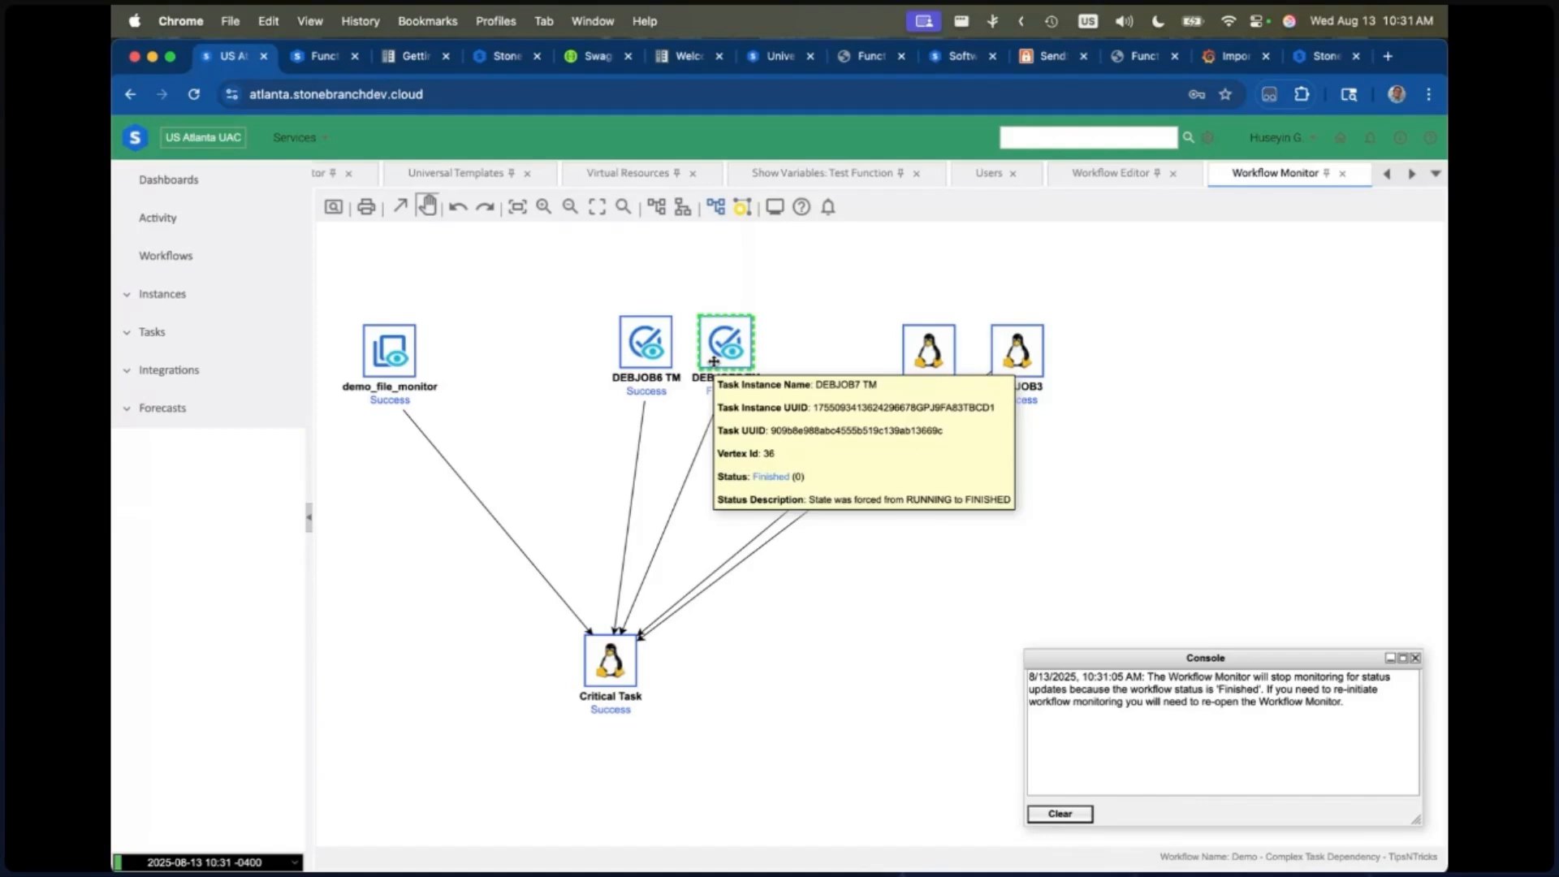
Step: Open the Critical Task instance's actions and bring up the details of its Force Finish system operation
{"action": "left_click", "coordinate": [611, 664]}
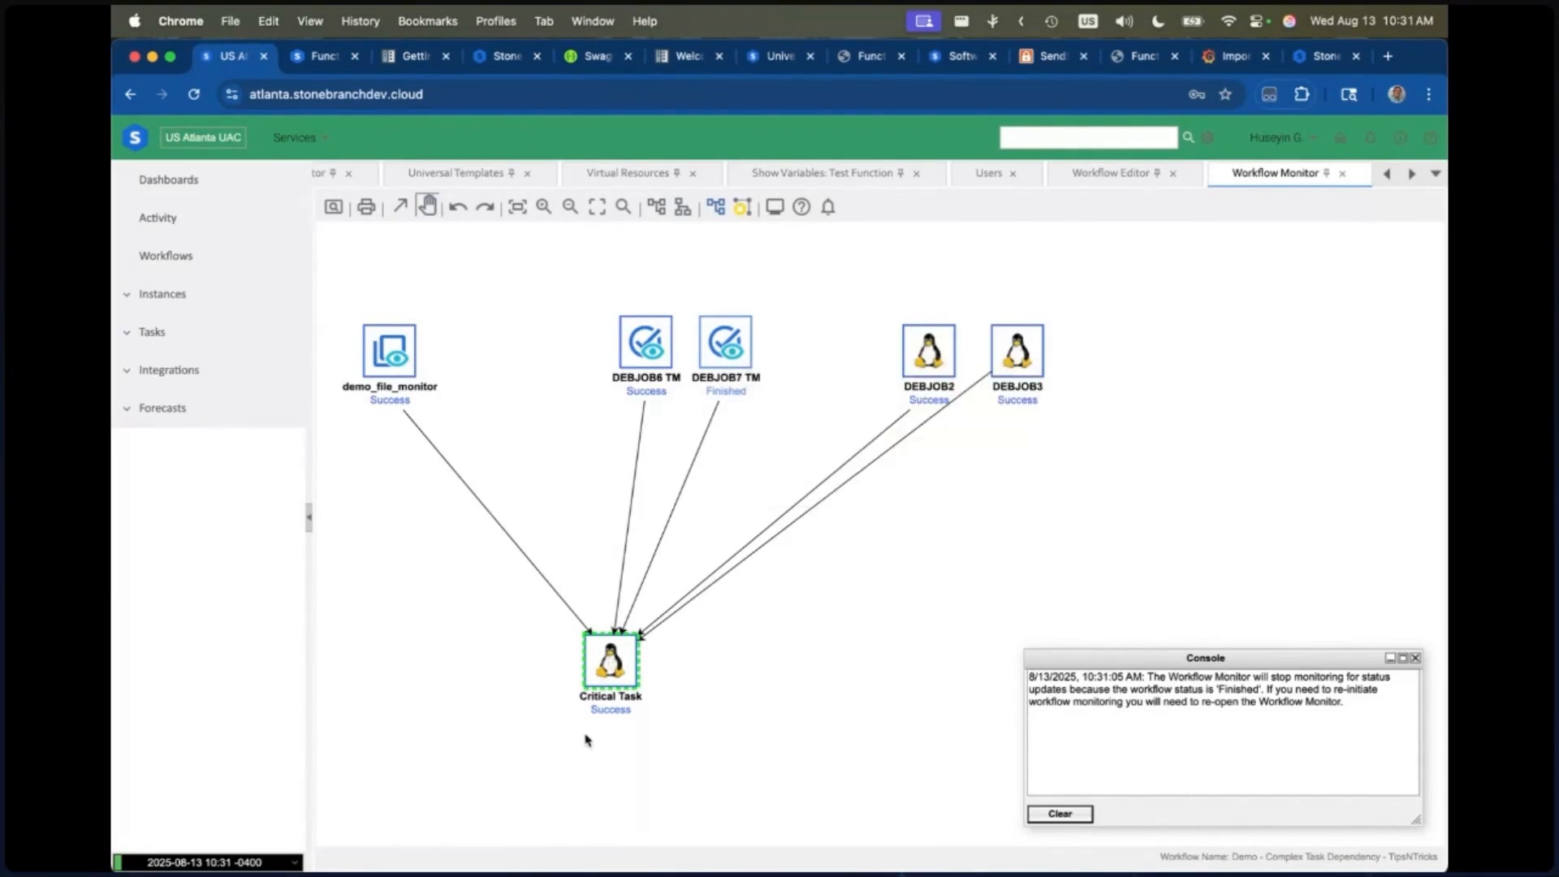
{"action": "double_click", "coordinate": [617, 669]}
{"action": "left_click", "coordinate": [549, 198]}
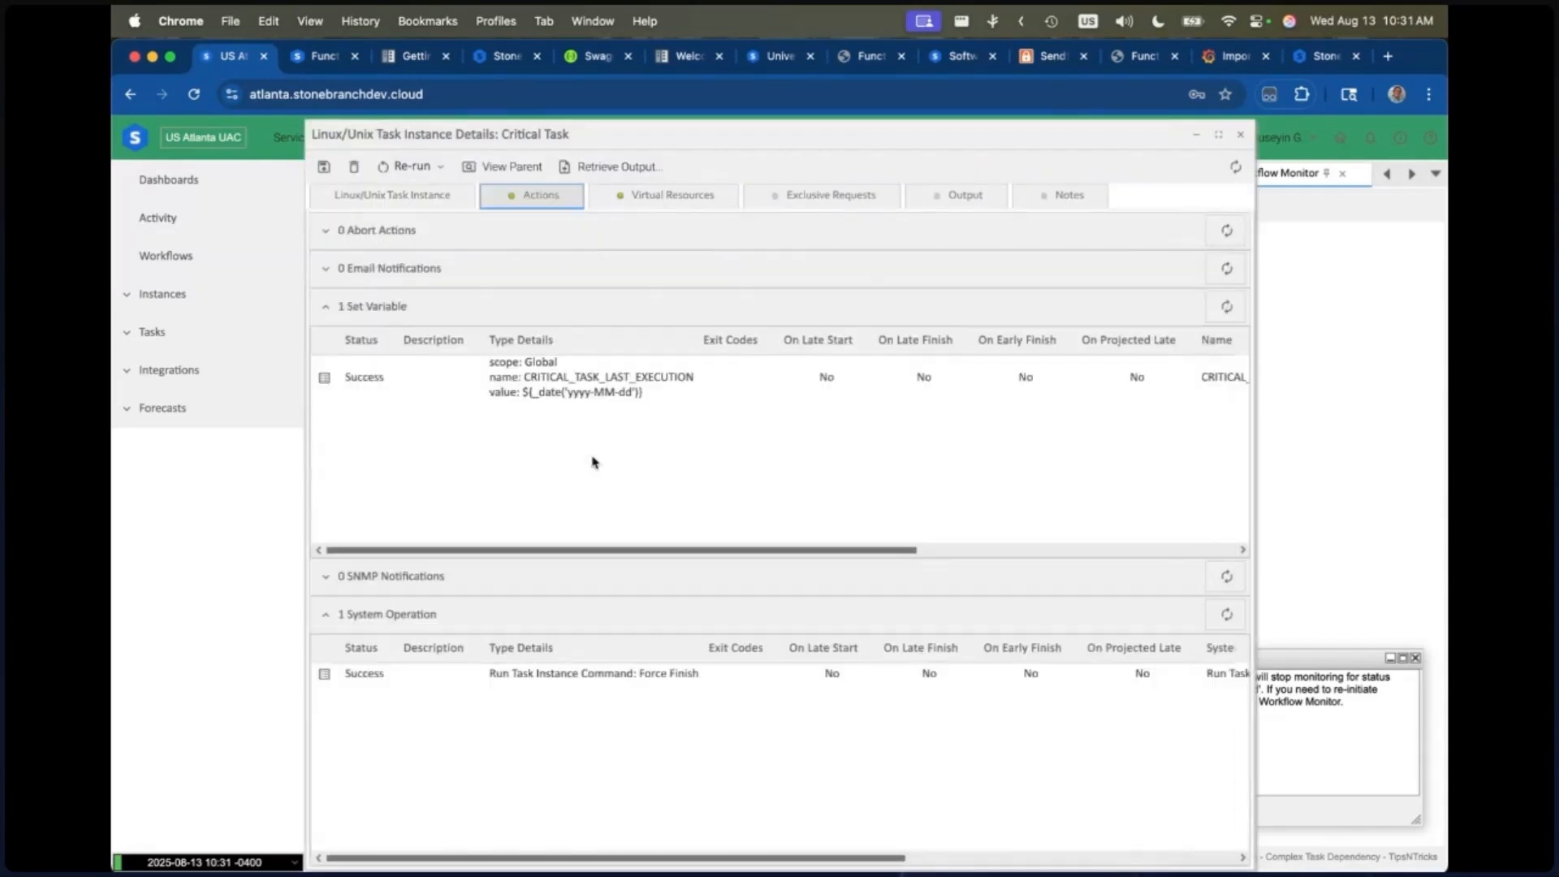
{"action": "left_click", "coordinate": [503, 677]}
{"action": "double_click", "coordinate": [504, 677]}
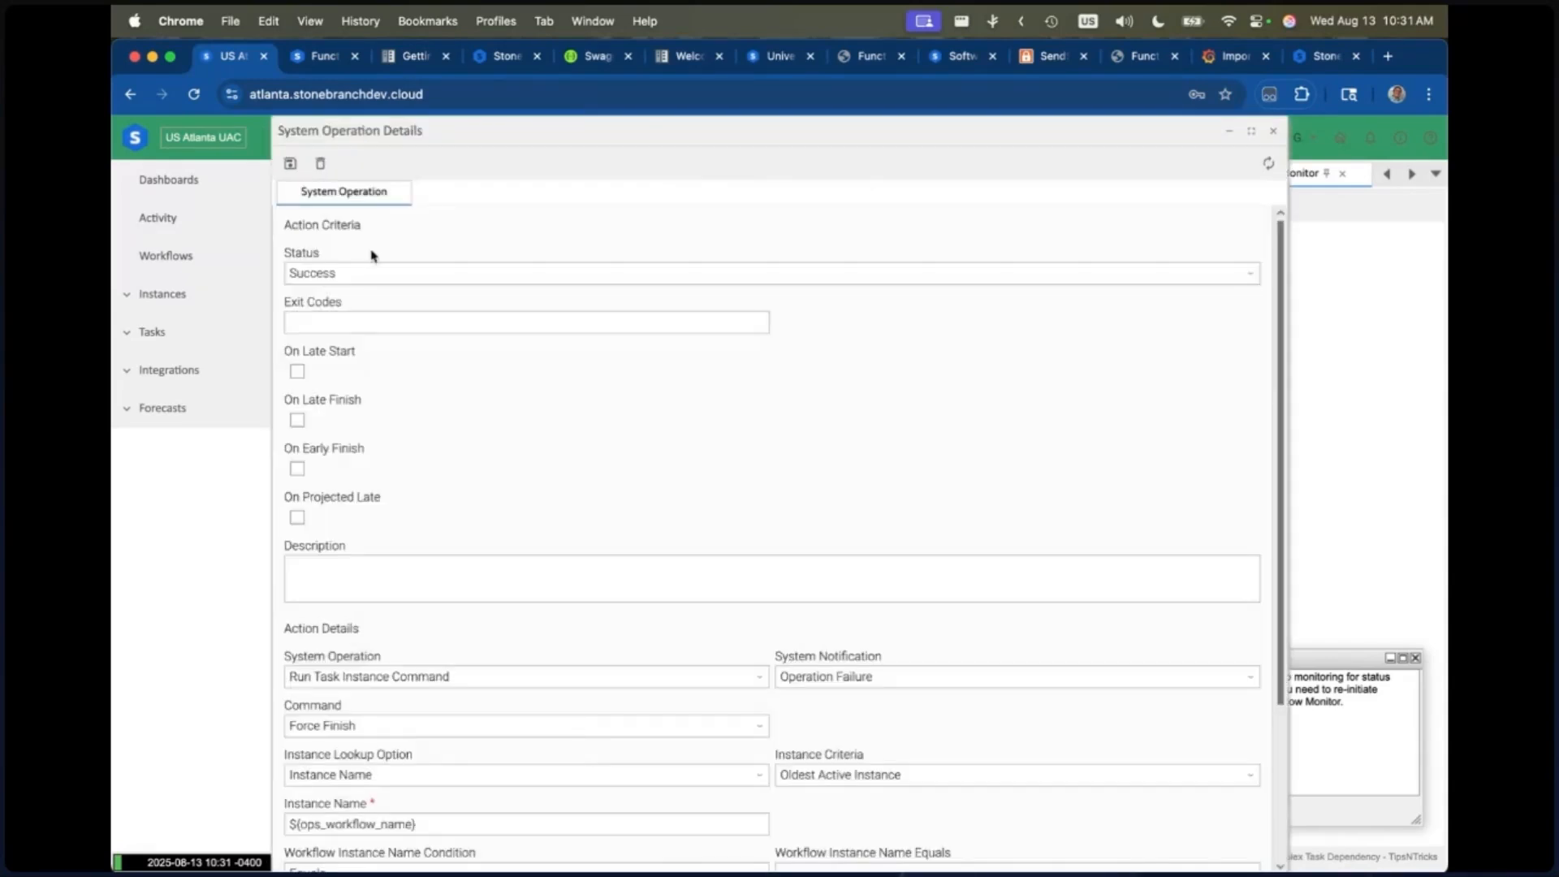
Step: Examine the system operation's action details, especially the Instance Name variable that identifies the workflow to force finish
{"action": "scroll", "coordinate": [438, 704], "scroll_direction": "down", "scroll_amount": 1}
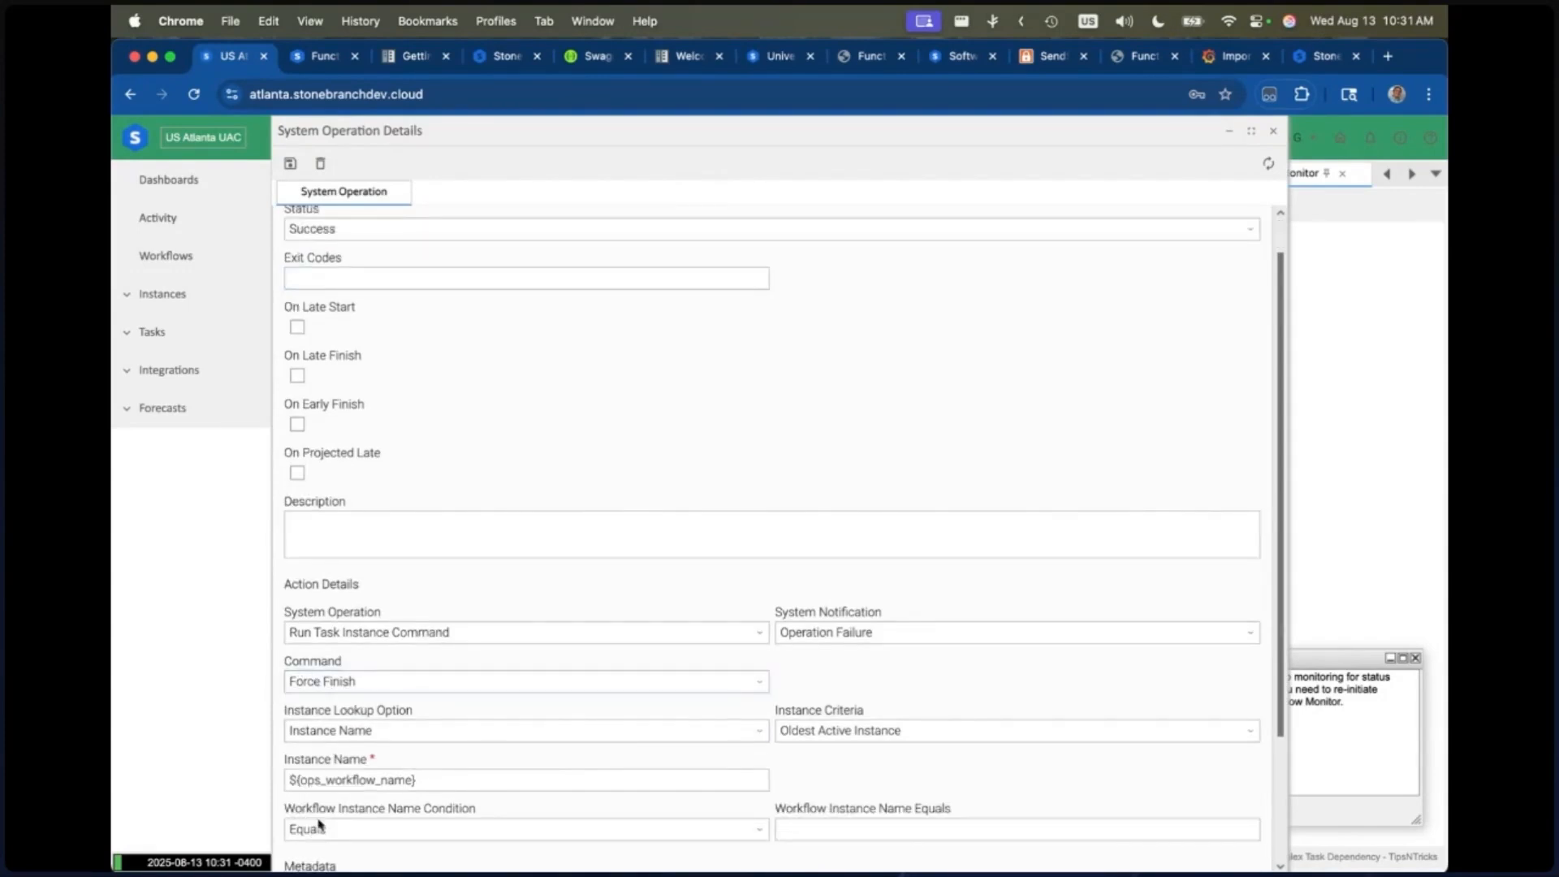
{"action": "left_click_drag", "start_coordinate": [424, 782], "coordinate": [230, 786]}
{"action": "left_click", "coordinate": [441, 779]}
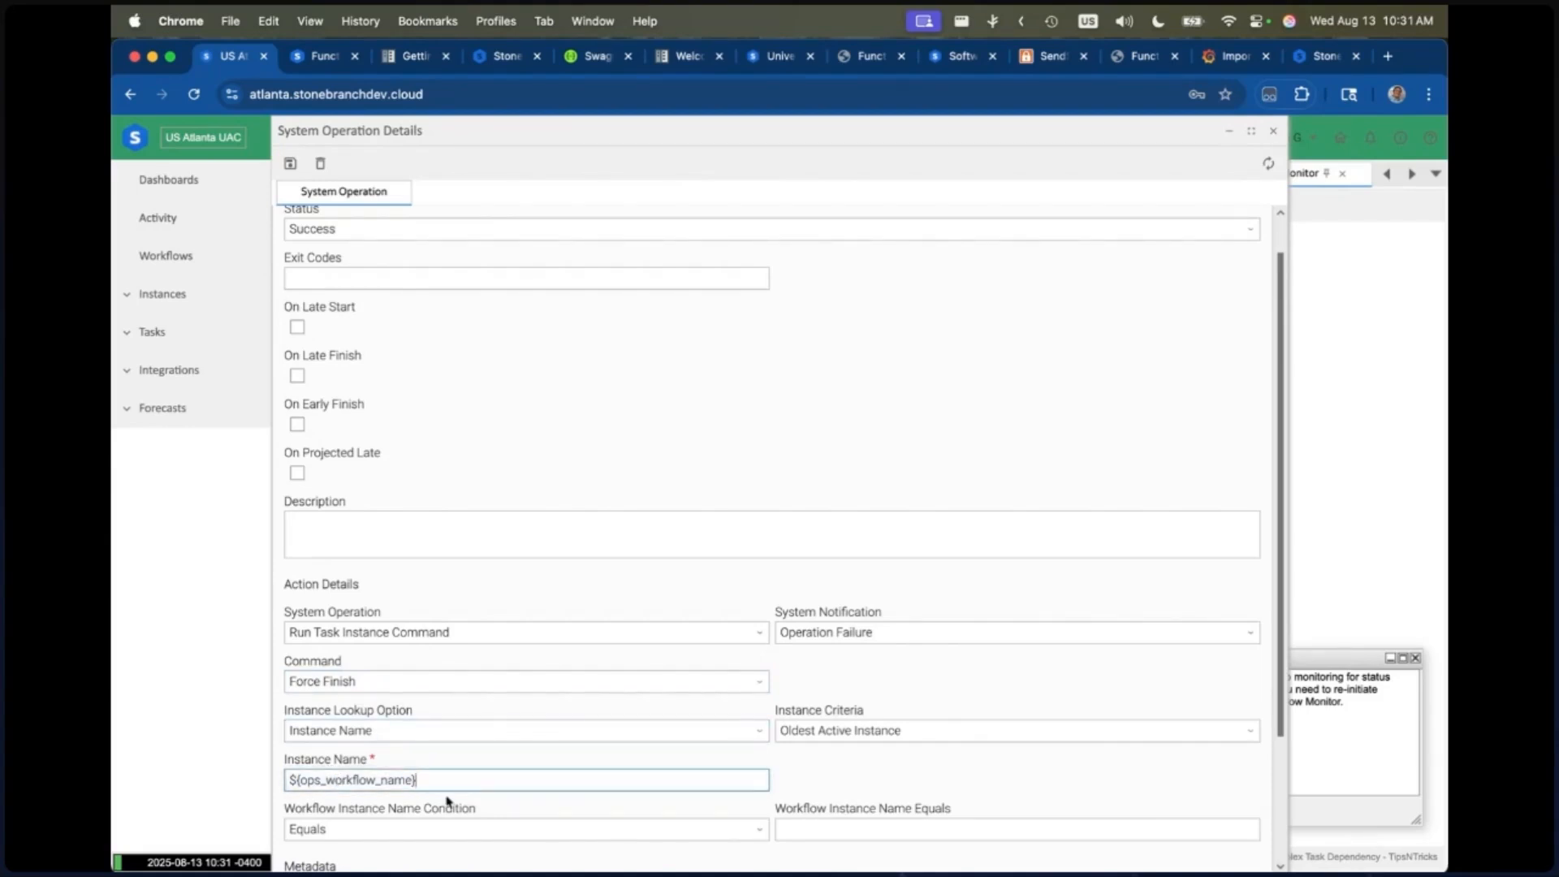
{"action": "mouse_move", "coordinate": [445, 801]}
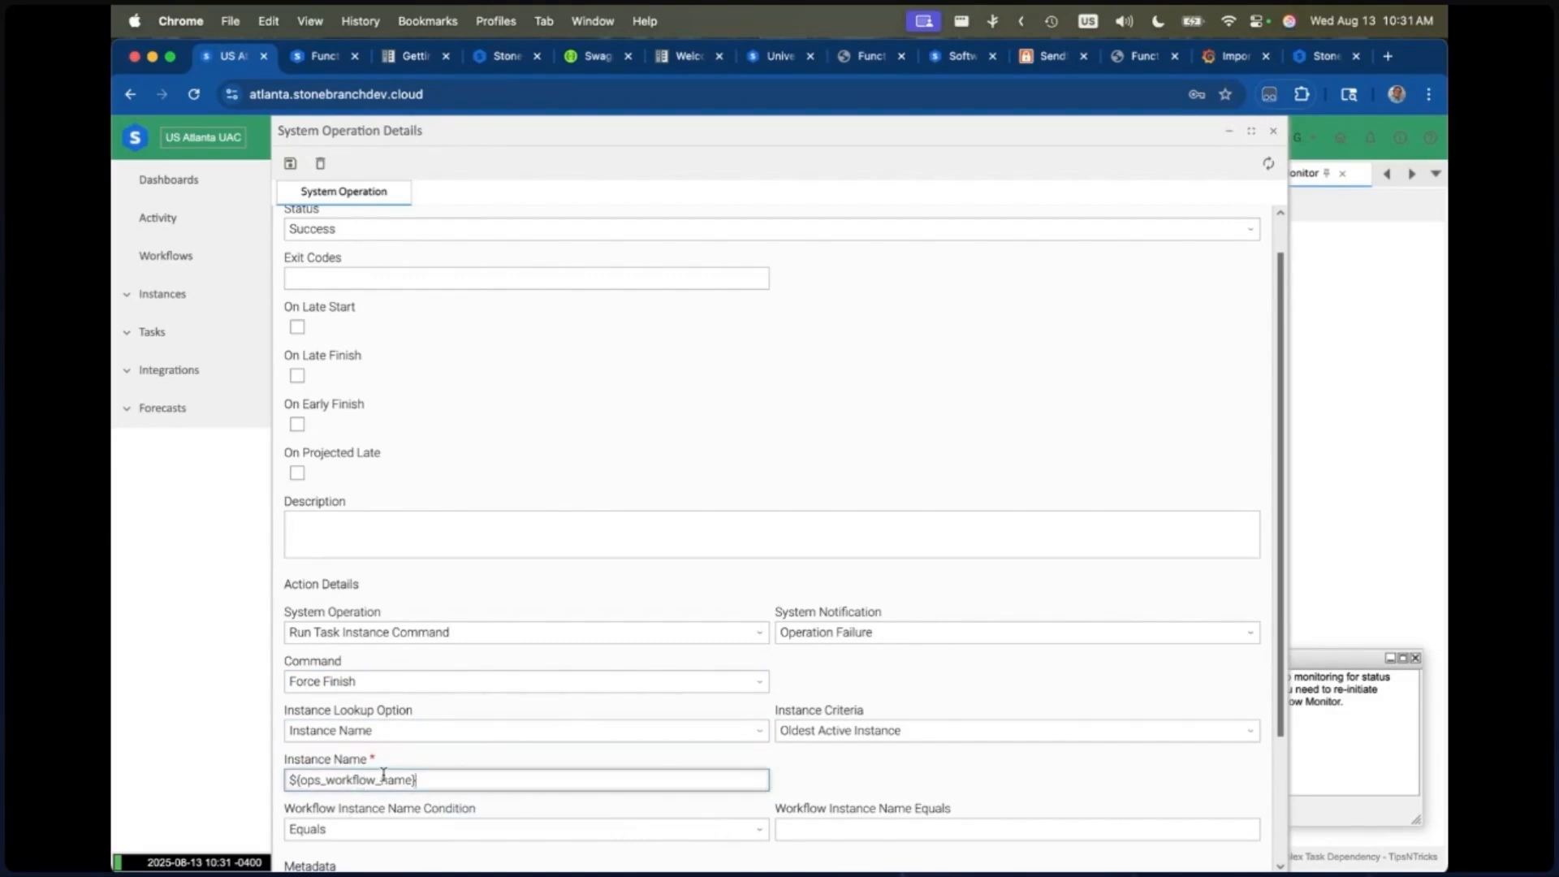
{"action": "left_click", "coordinate": [435, 772]}
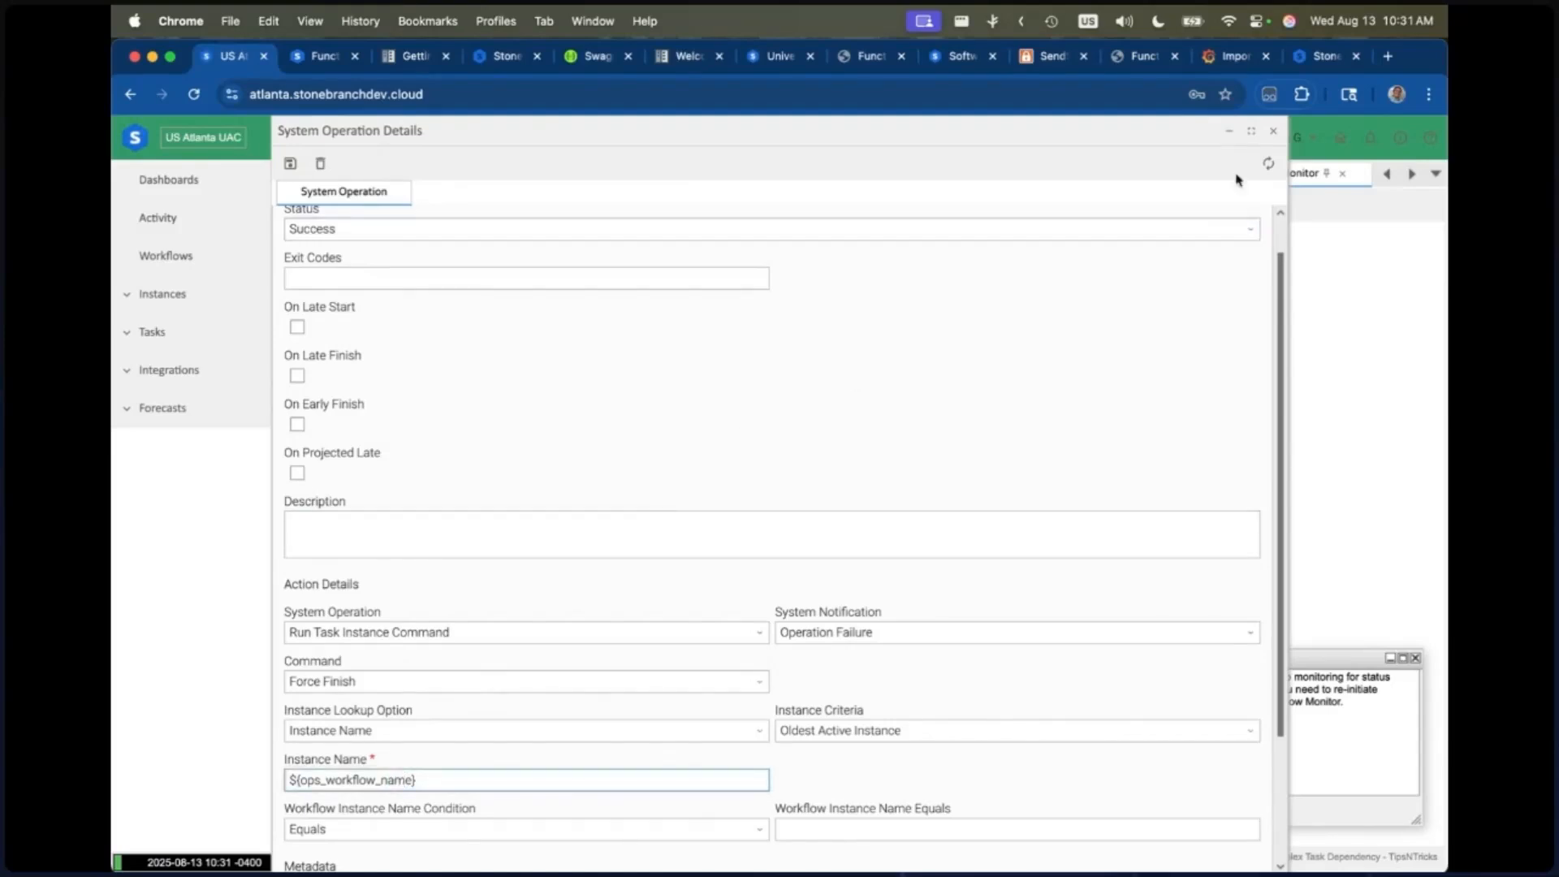
Step: Close the system operation and Critical Task details, and inspect the status description of DEBJOB7 TM in the workflow monitor
{"action": "left_click", "coordinate": [1273, 132]}
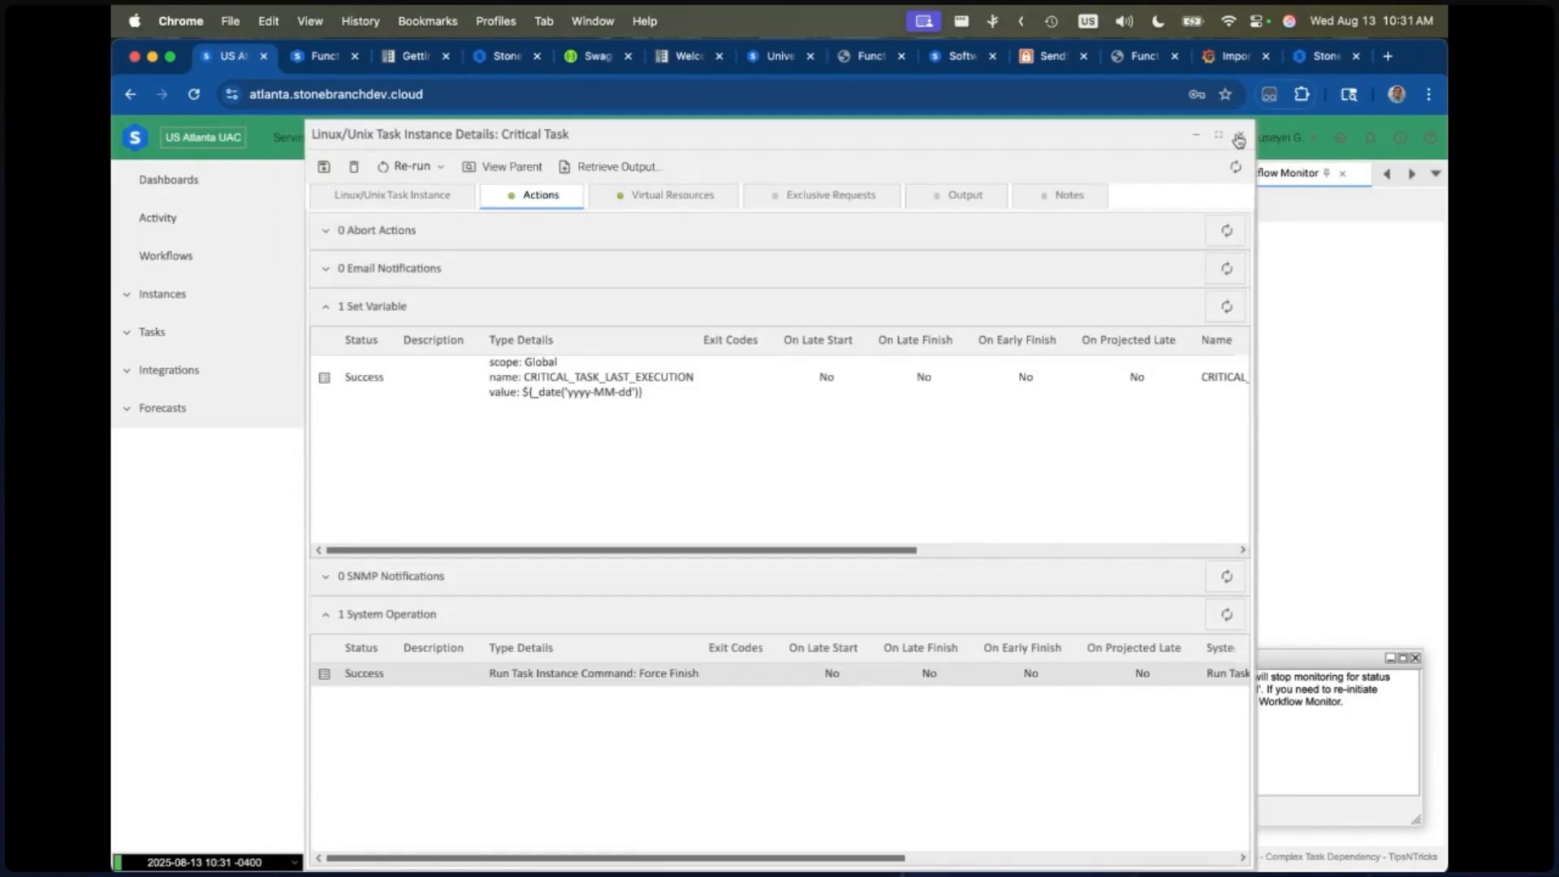
{"action": "left_click", "coordinate": [1238, 138]}
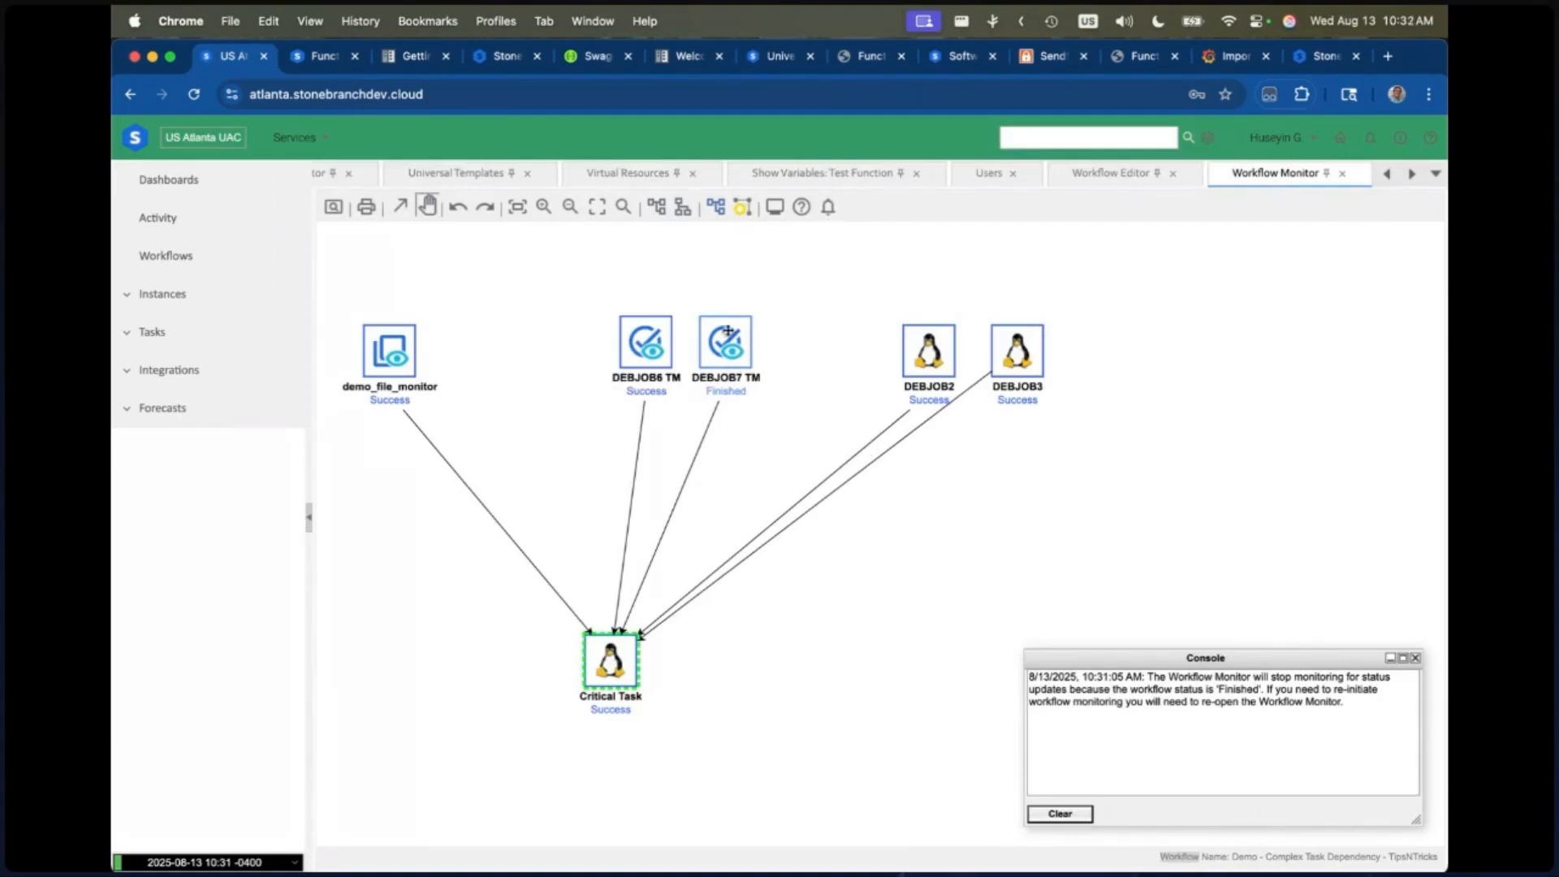
{"action": "mouse_move", "coordinate": [735, 344]}
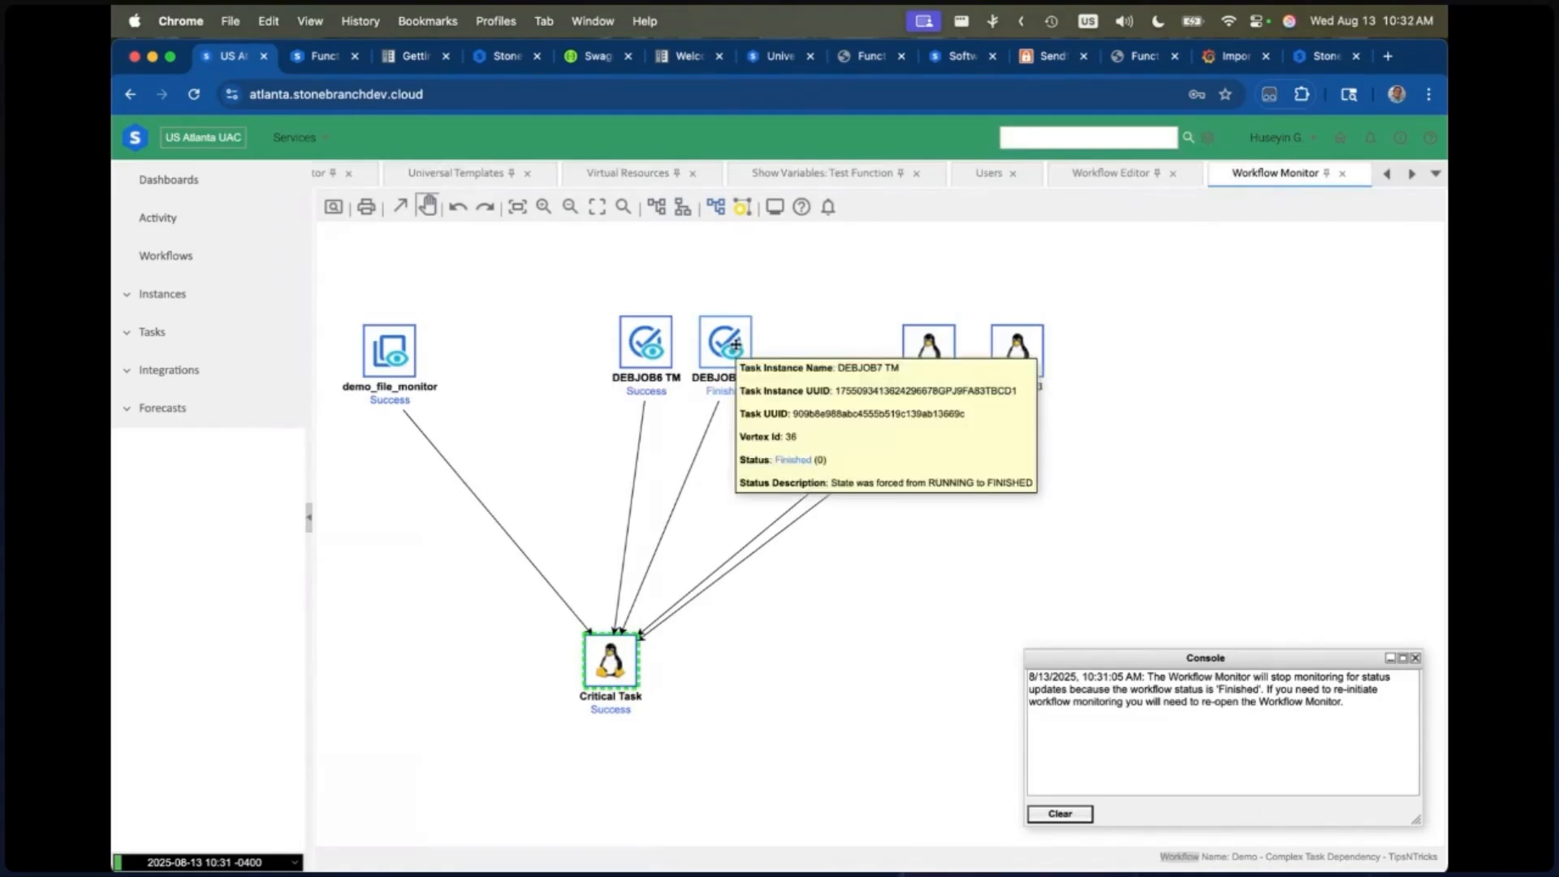